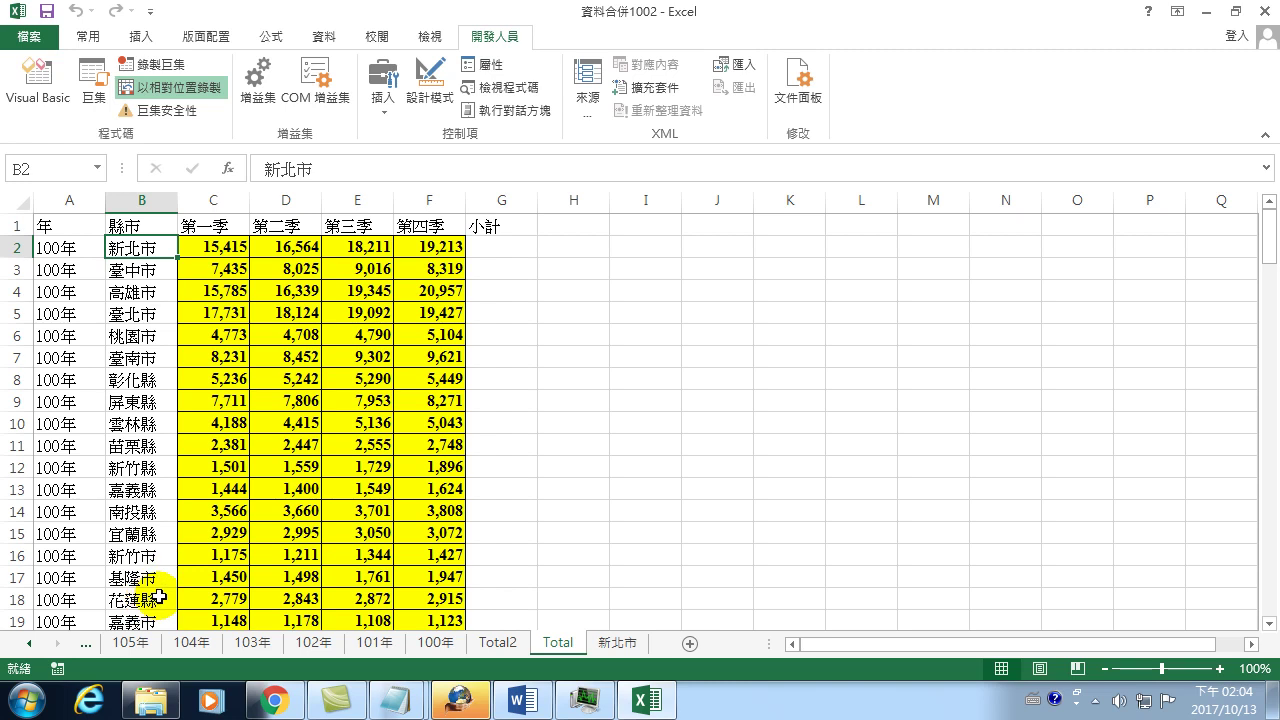
Switch to the List sheet of county names and show the Developer ribbon commands.
left_click(27, 643)
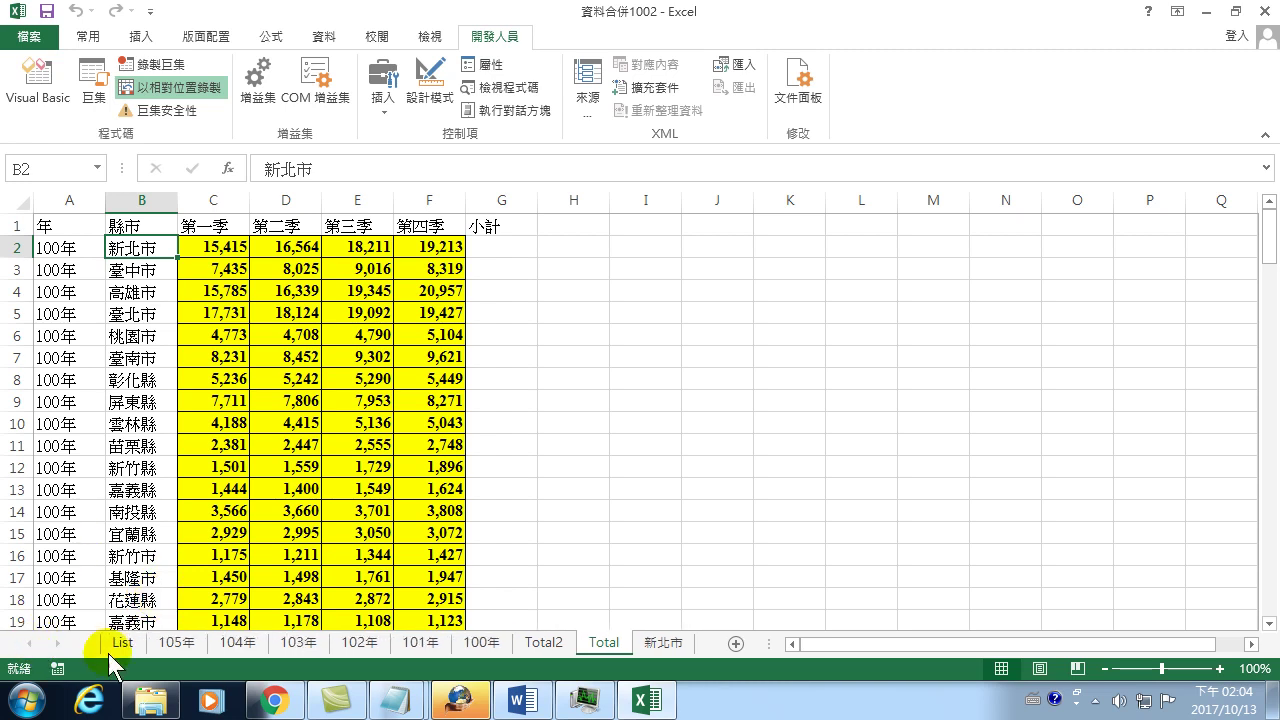
left_click(115, 645)
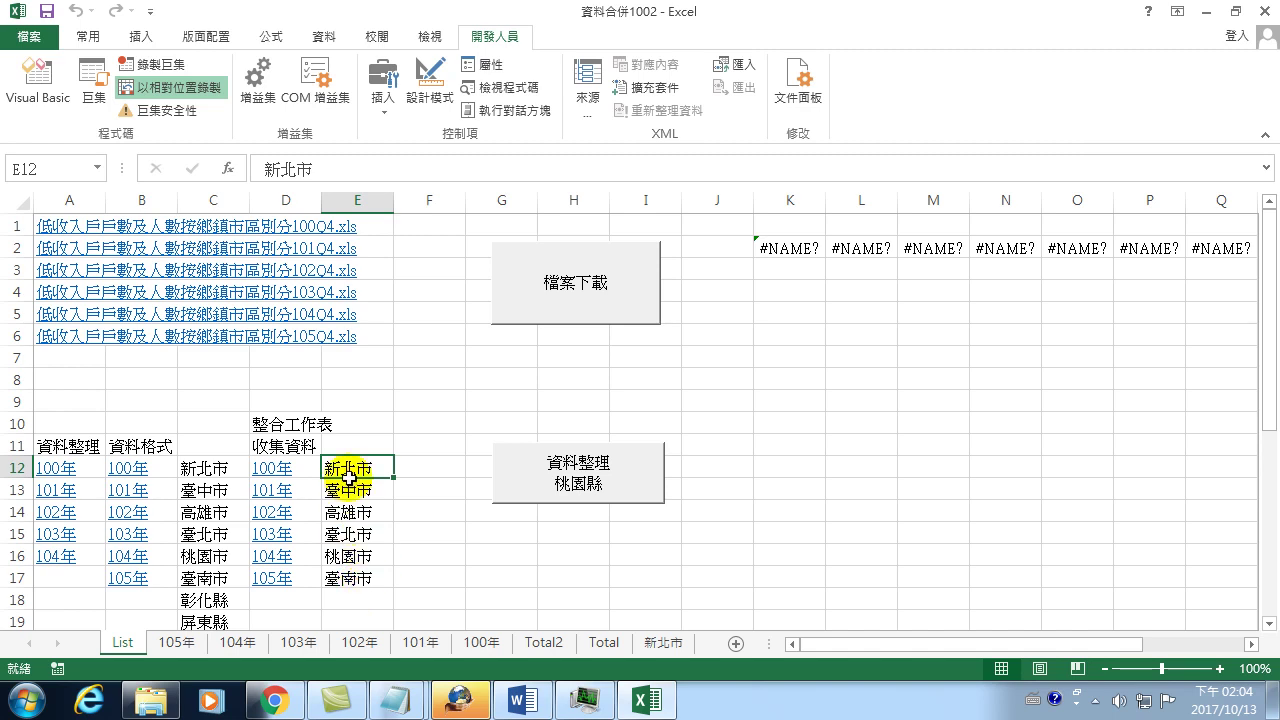
left_click(496, 37)
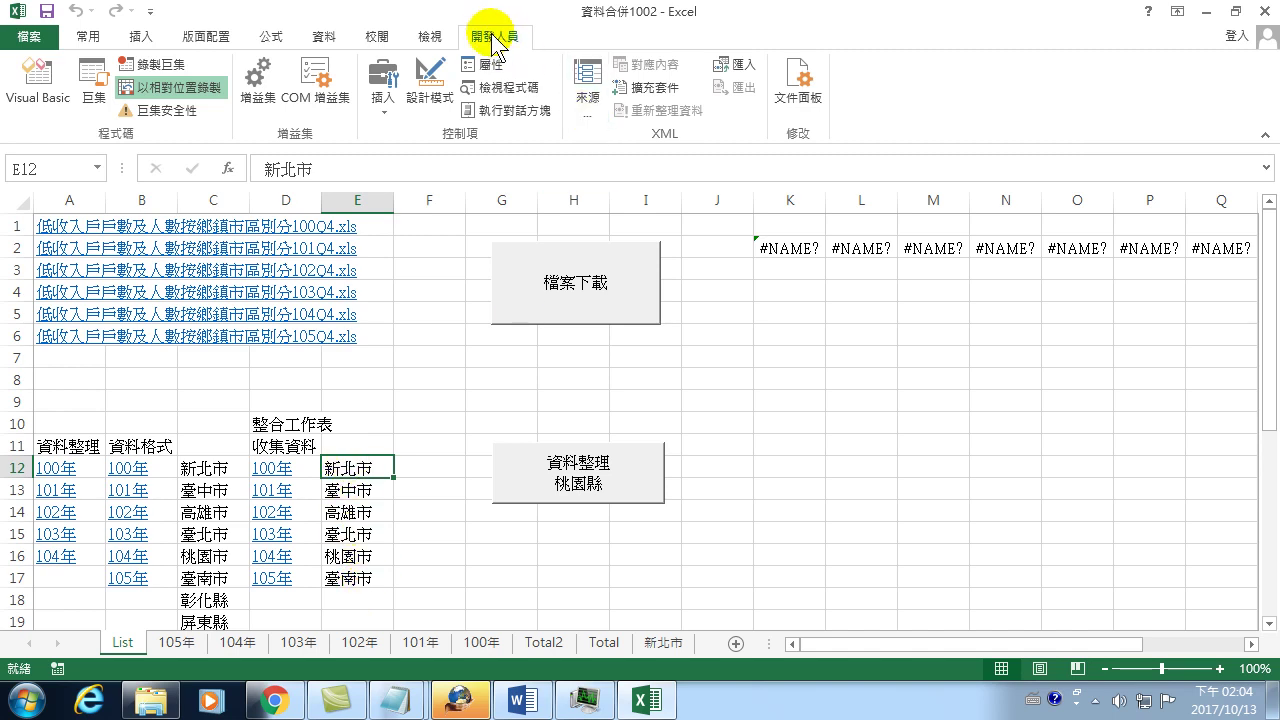
Open the 資料拆分1013 macro's code from the Macros list, with the cursor on blank line 5.
left_click(94, 70)
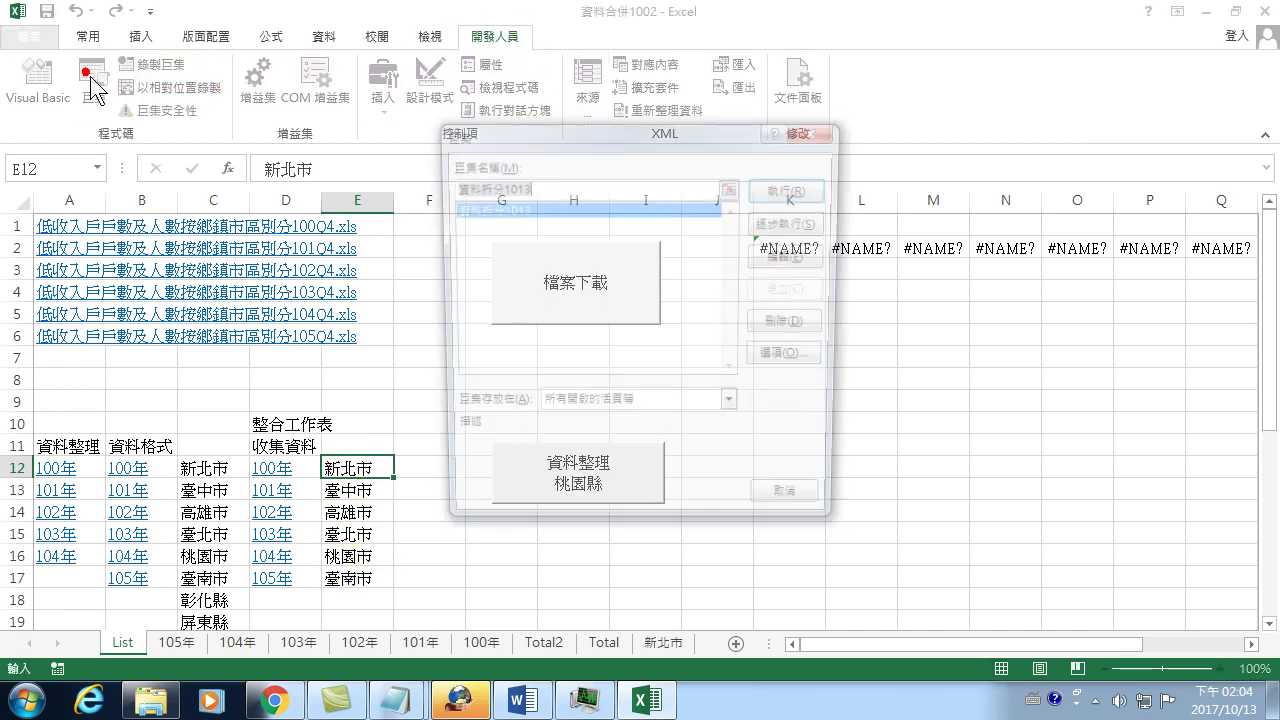
left_click(793, 256)
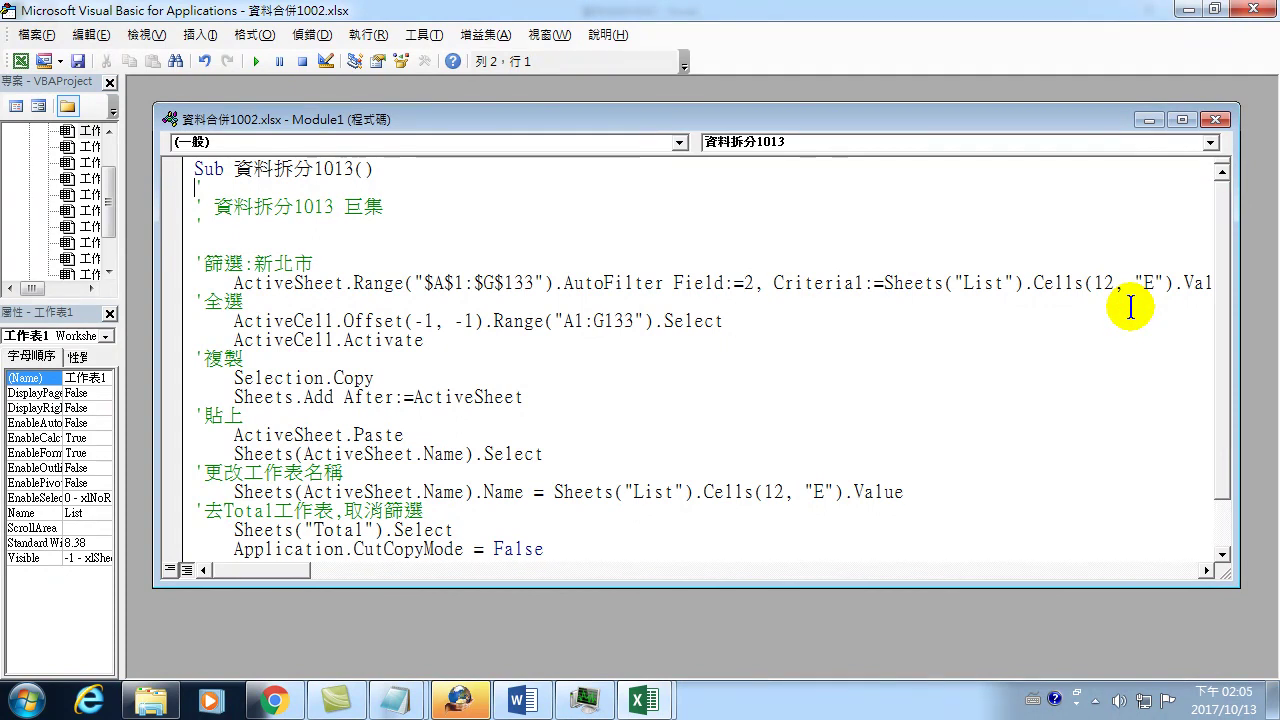
left_click(302, 242)
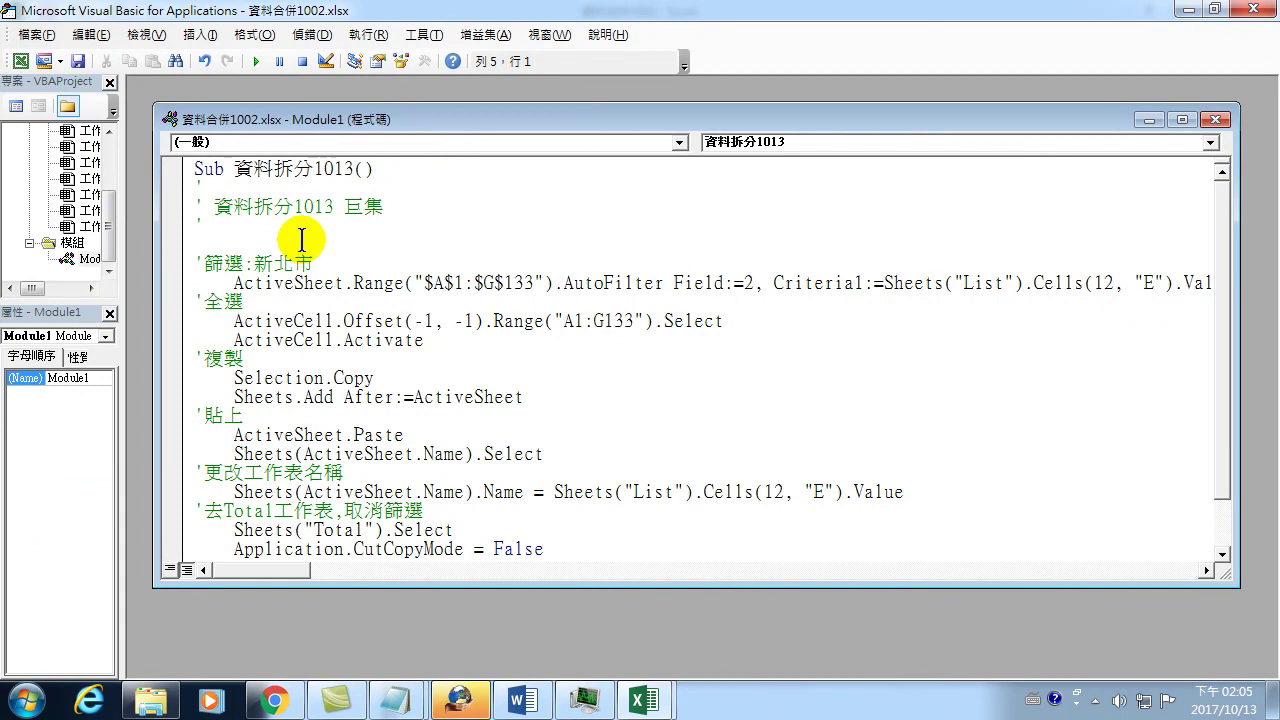
Add the comment '連續執行 to the comment line using Chinese input.
key("Up")
key("ctrl+space")
type("連")
type("vfgw續")
type("執homm行")
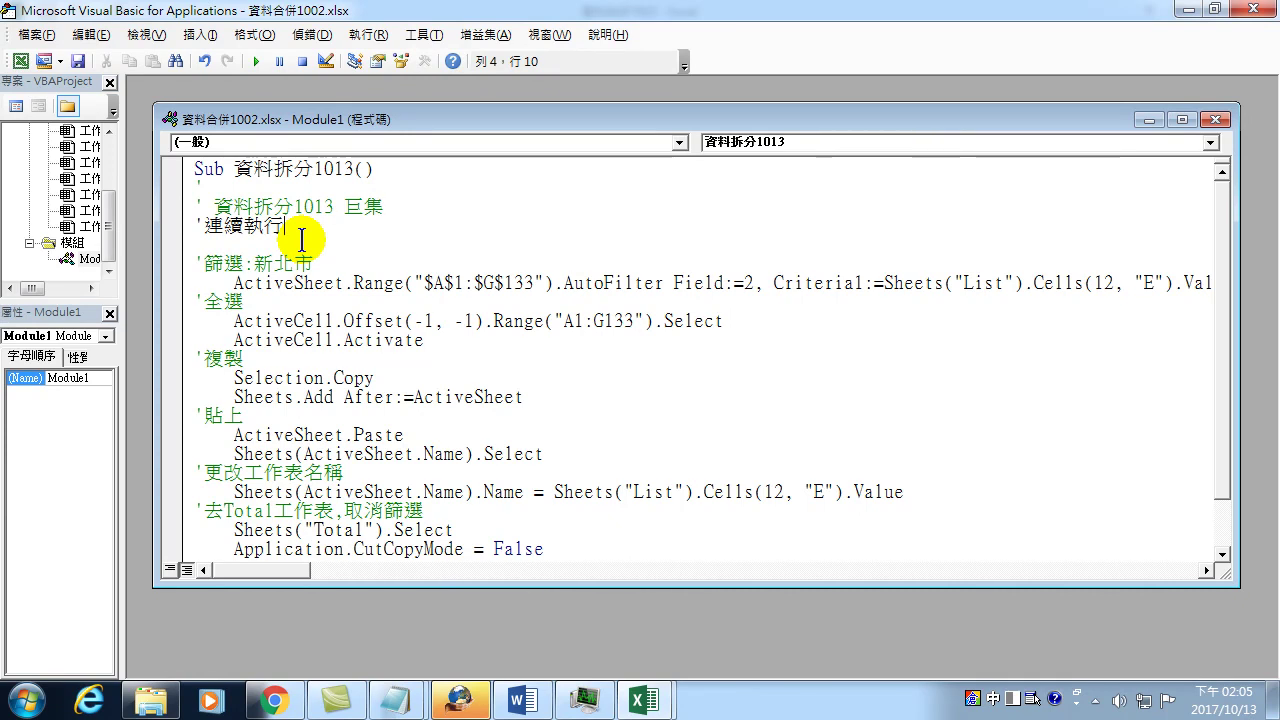
Write the loop header For i = 12 To 17 Step 1 on the line below.
key("Down")
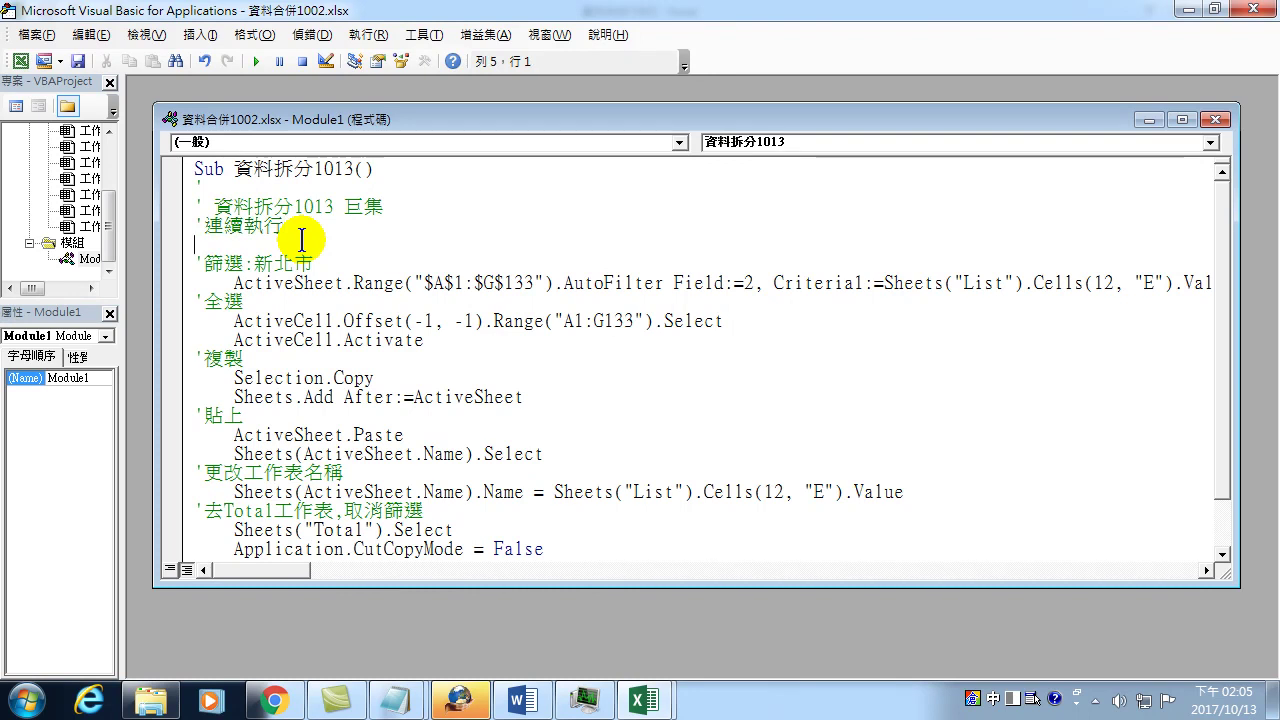
type("火")
key("shift")
type("or i = 12")
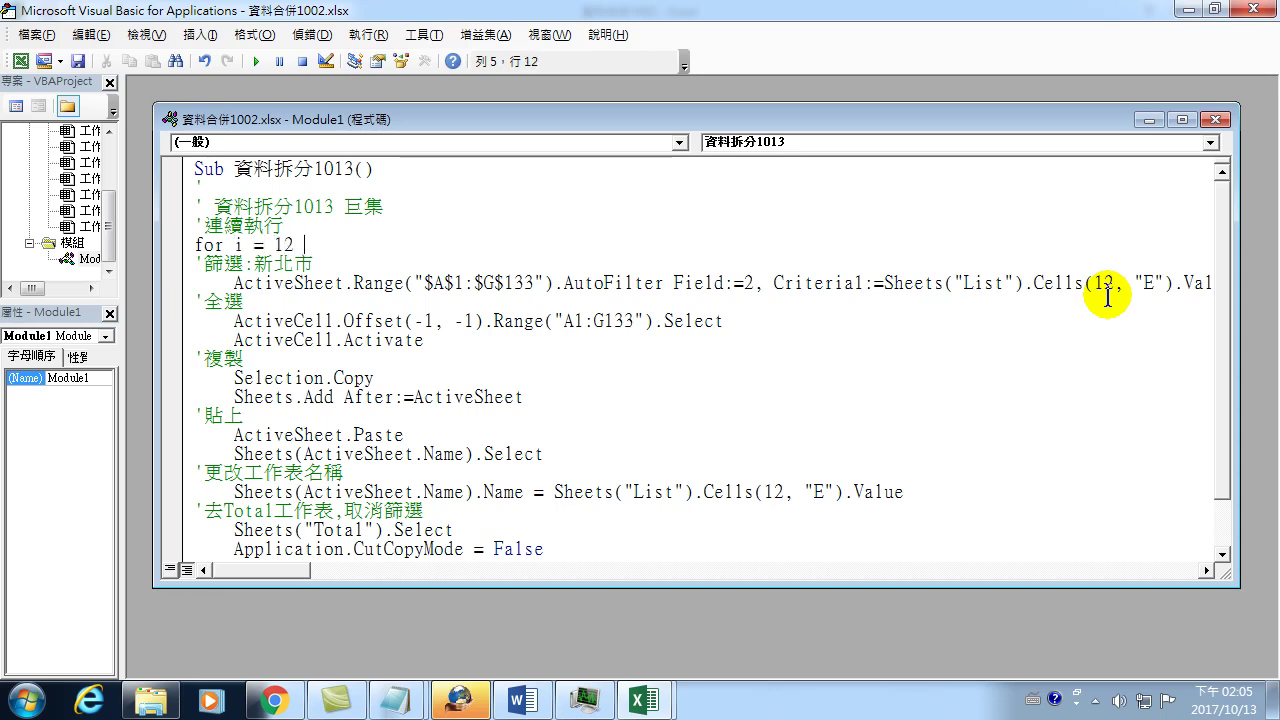
type("to 17 s")
type("tep 1")
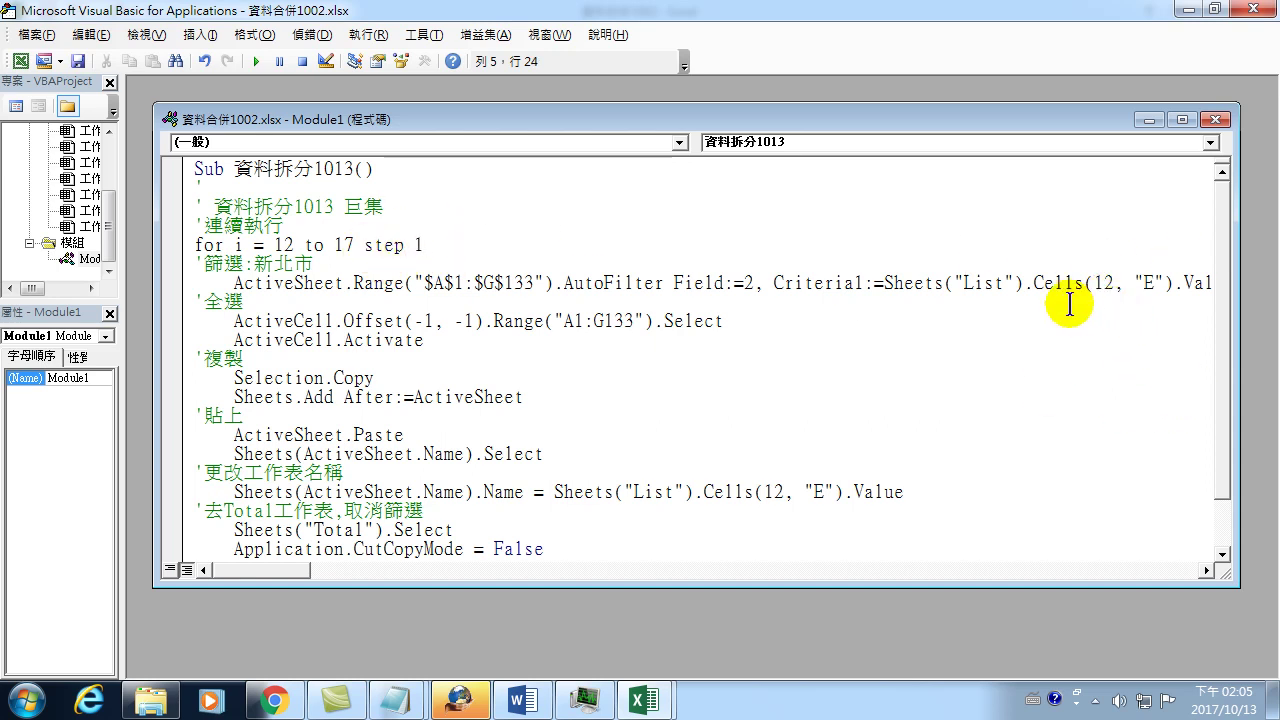
Replace the hard-coded row 12 with i in both Cells(12, "E") references.
double_click(1094, 285)
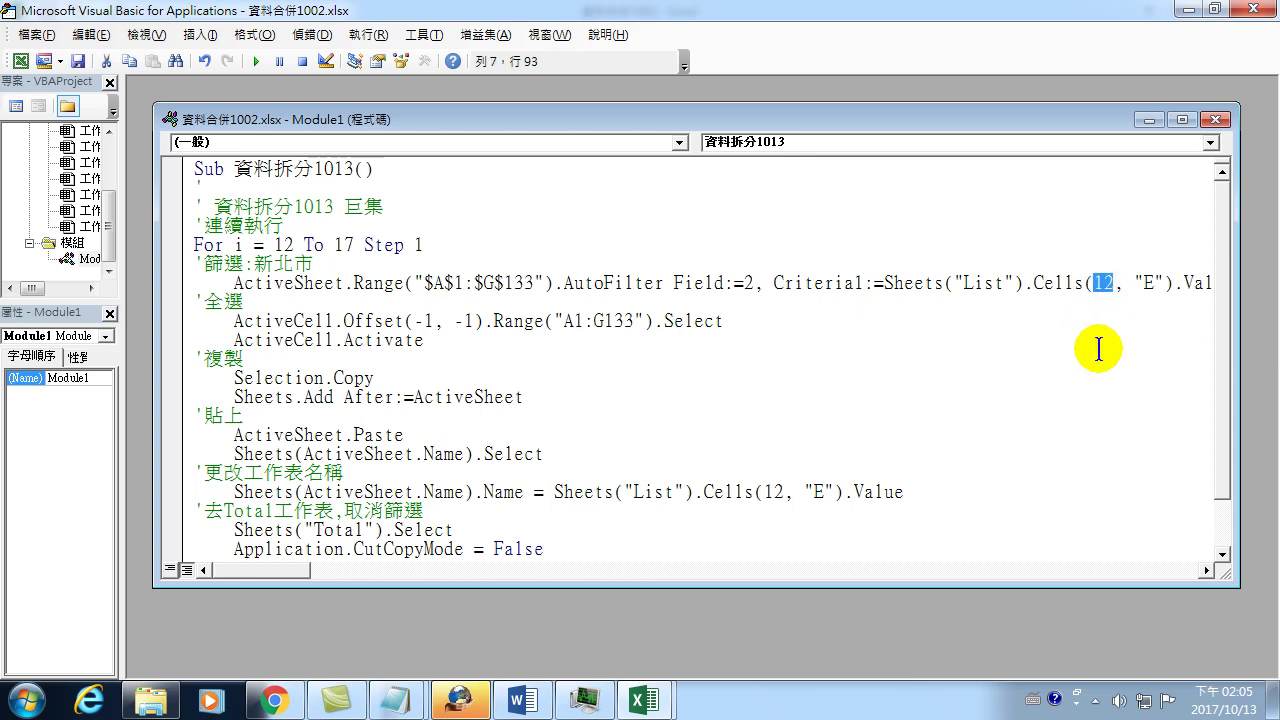
type("i")
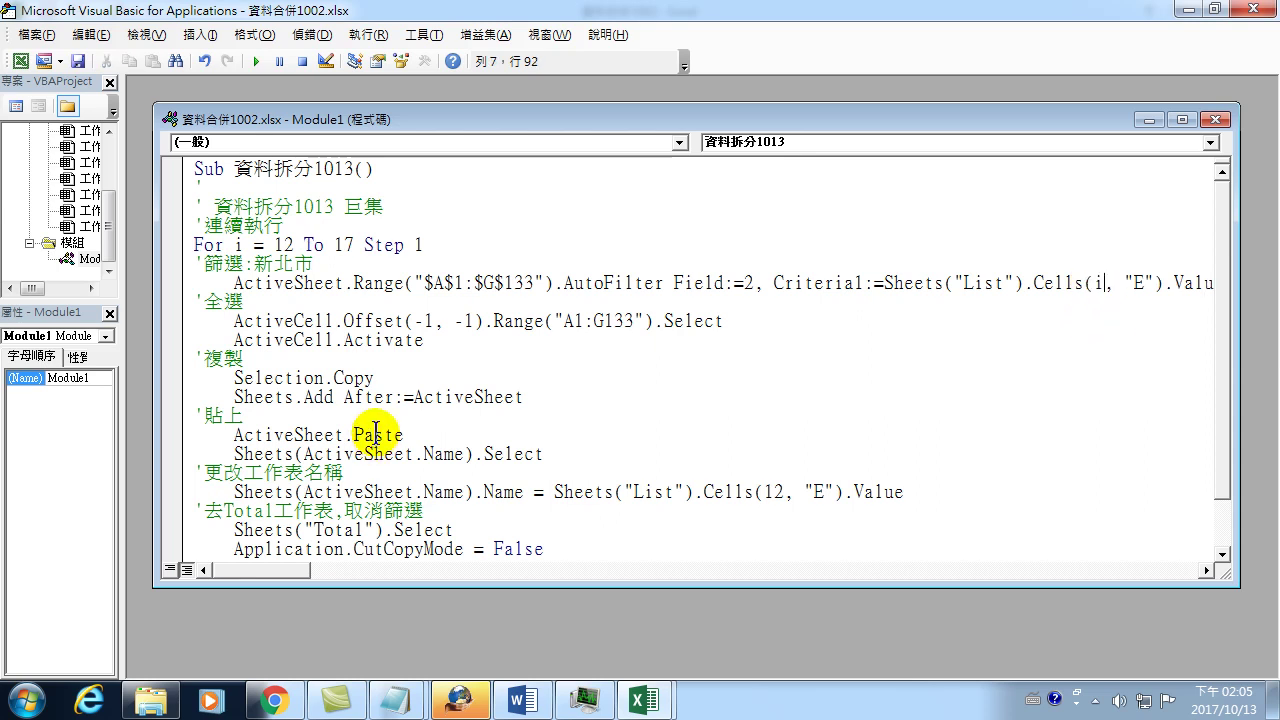
scroll(374, 430, "down", 1)
double_click(779, 434)
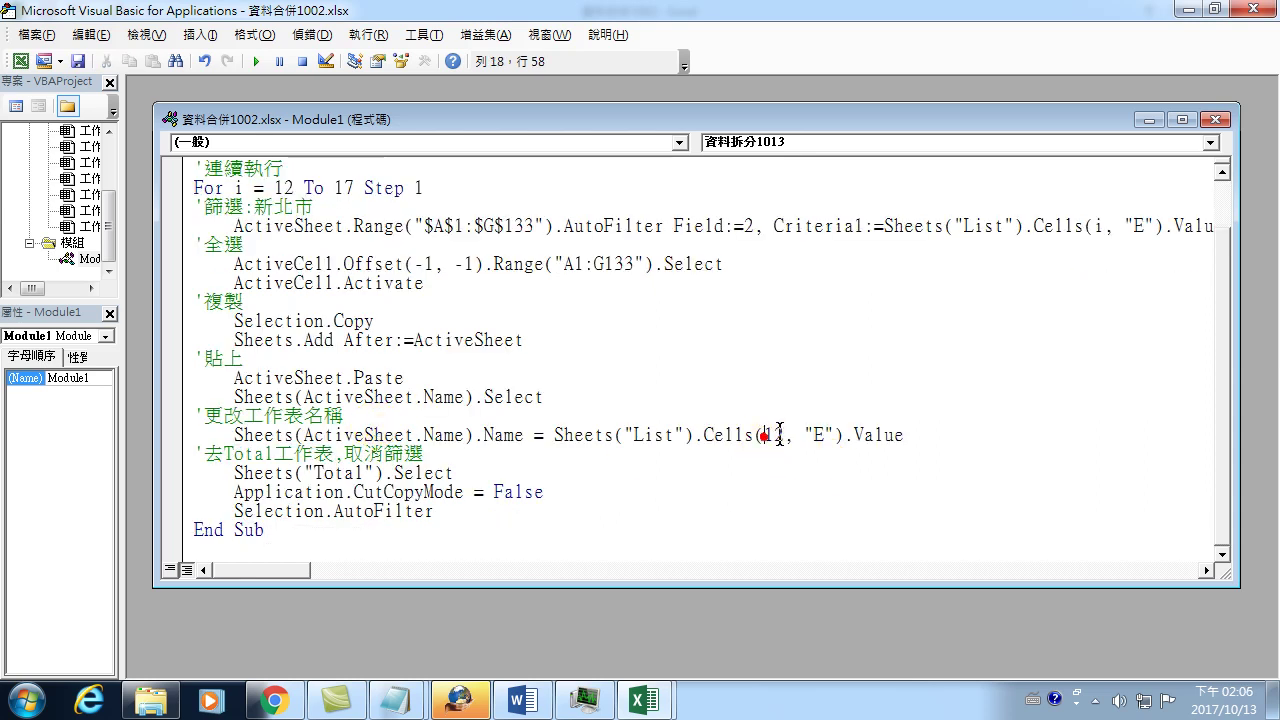
left_click(784, 434)
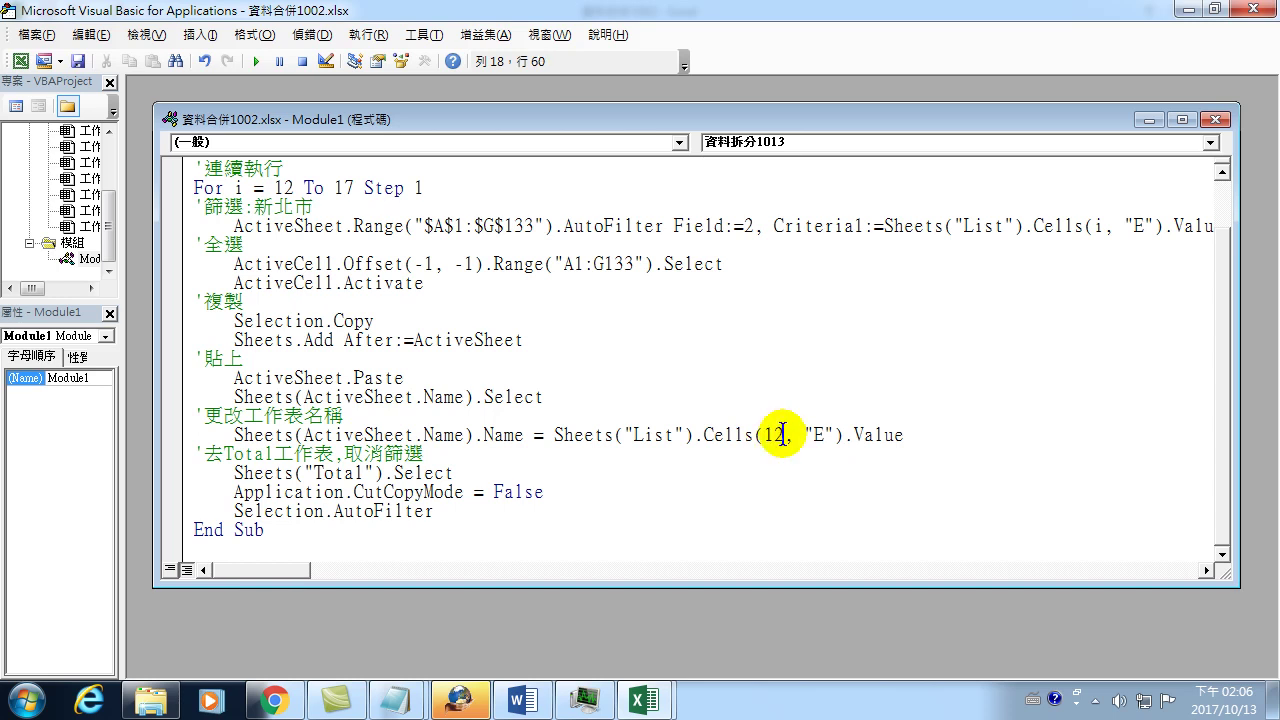
key("BackSpace")
key("BackSpace")
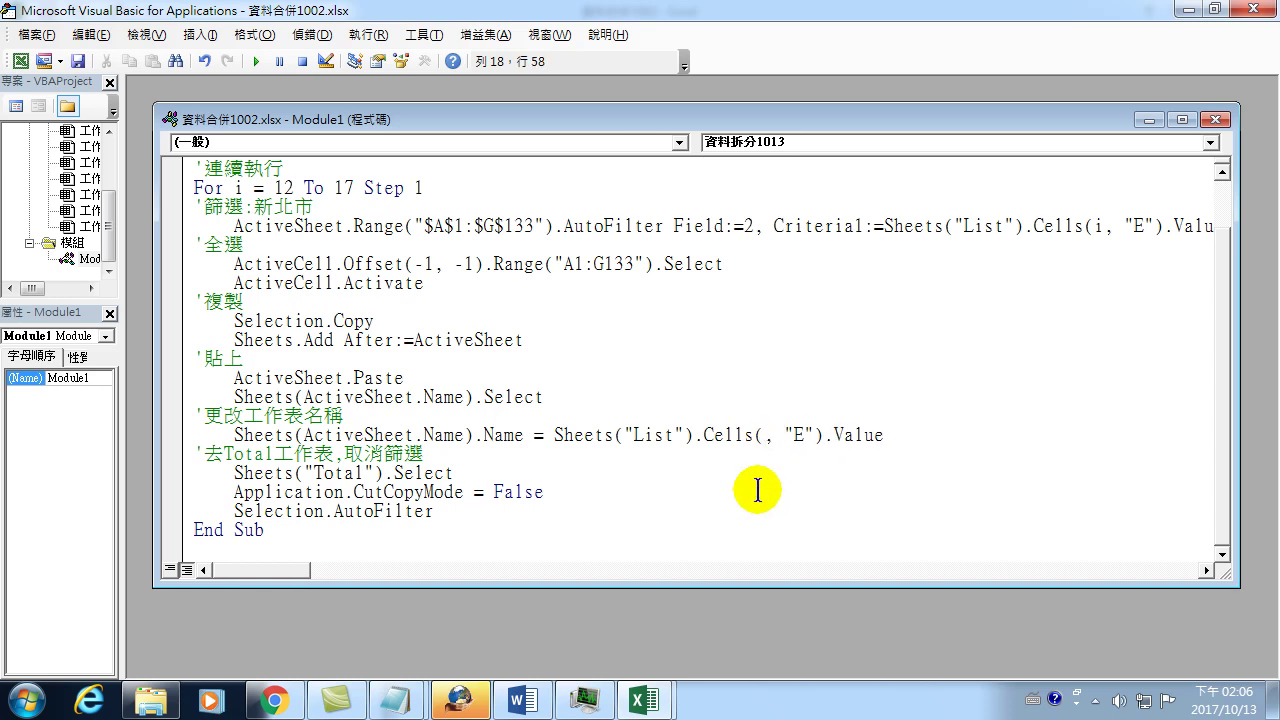
type("i")
Close the loop with an unindented Next i line before End Sub.
left_click(438, 511)
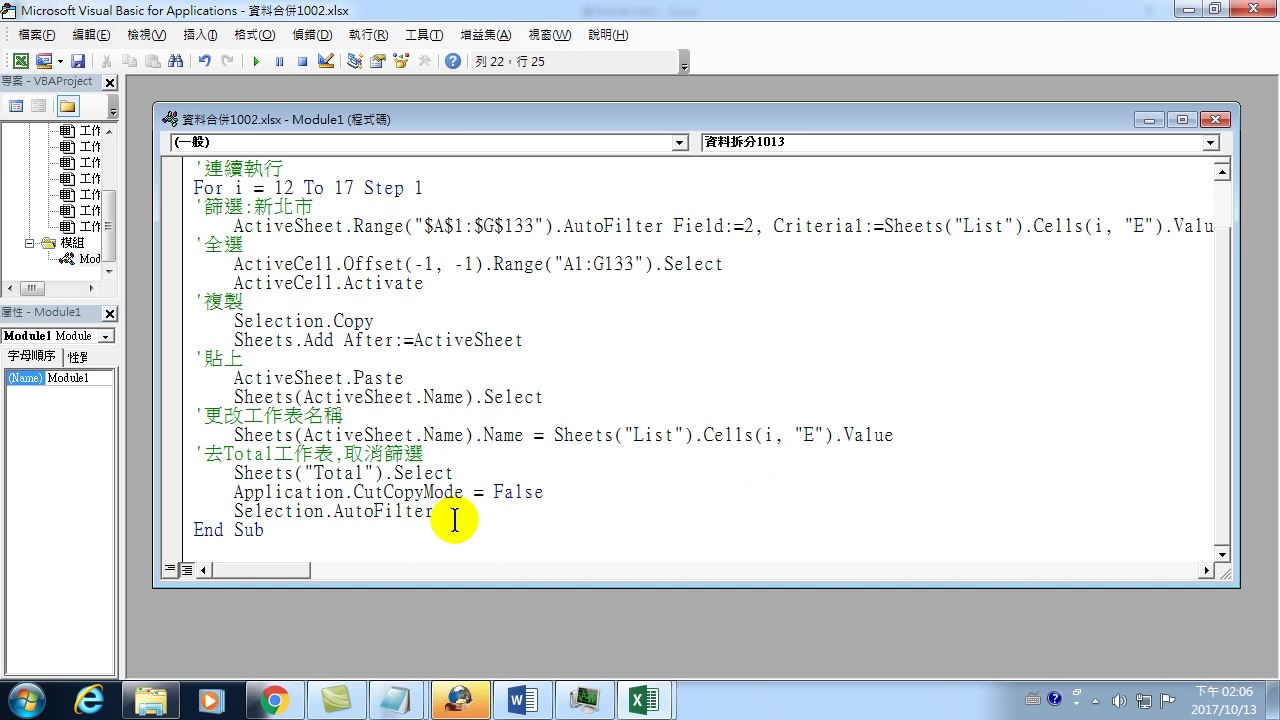
key("Return")
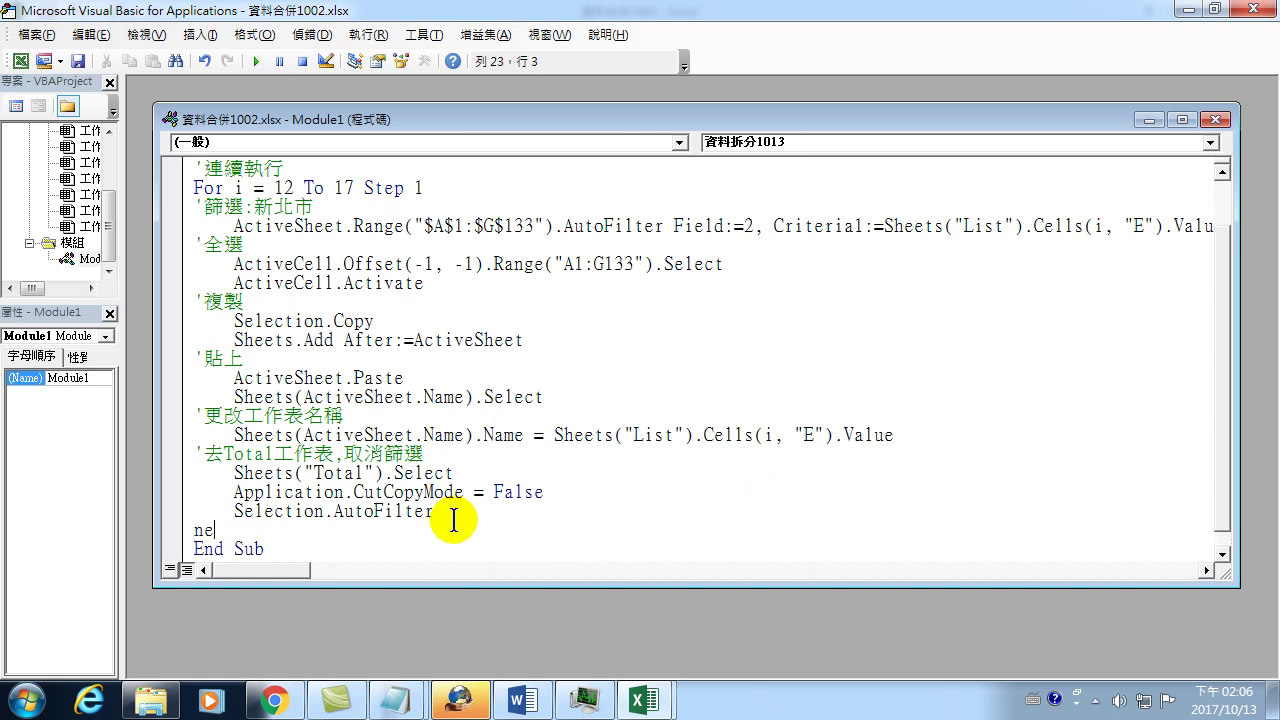
type("next i")
left_click(193, 530)
key("Tab")
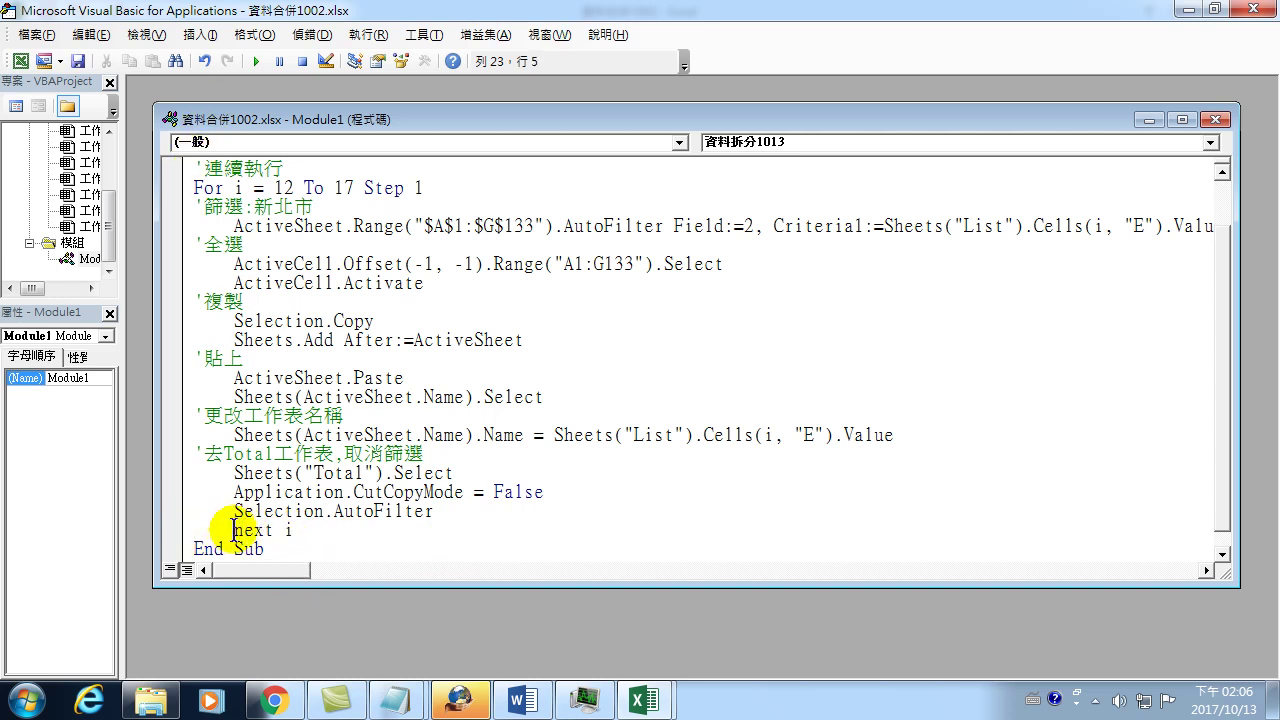
key("shift+Tab")
left_click(315, 455)
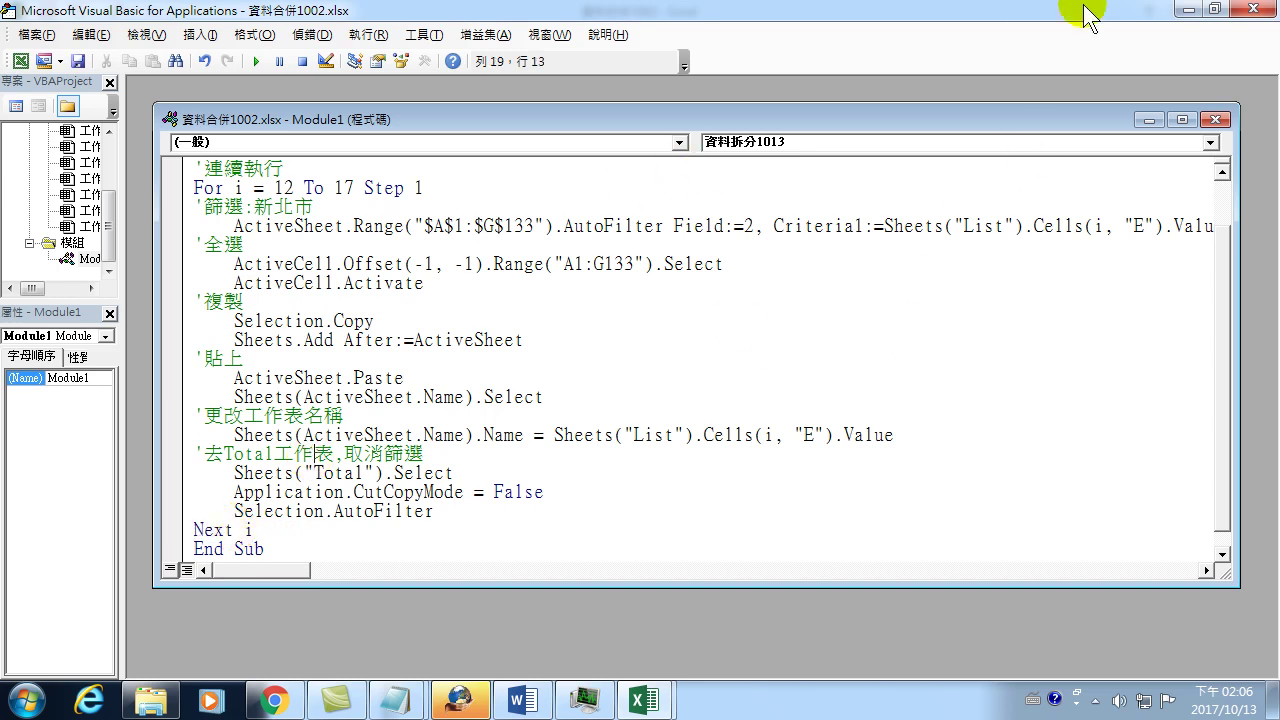
Back in Excel, delete the old 新北市 sheet after the Total tab and confirm.
left_click(1257, 9)
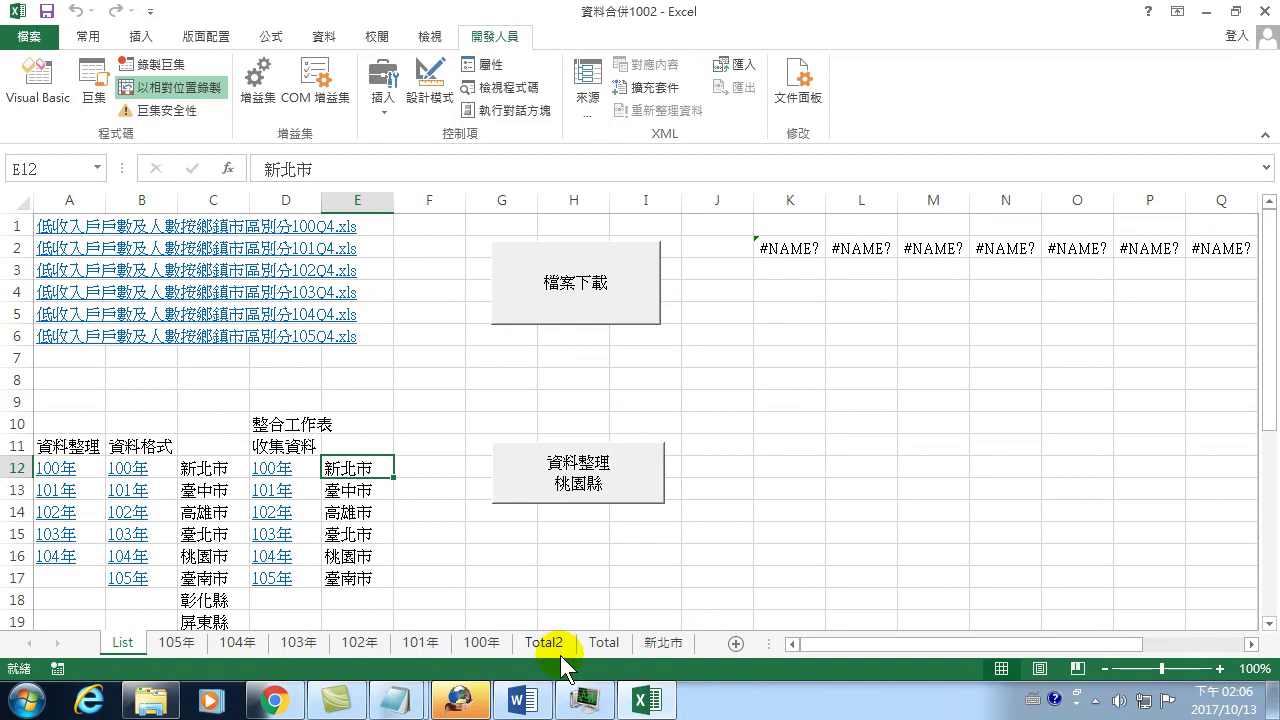
left_click(603, 643)
left_click(132, 248)
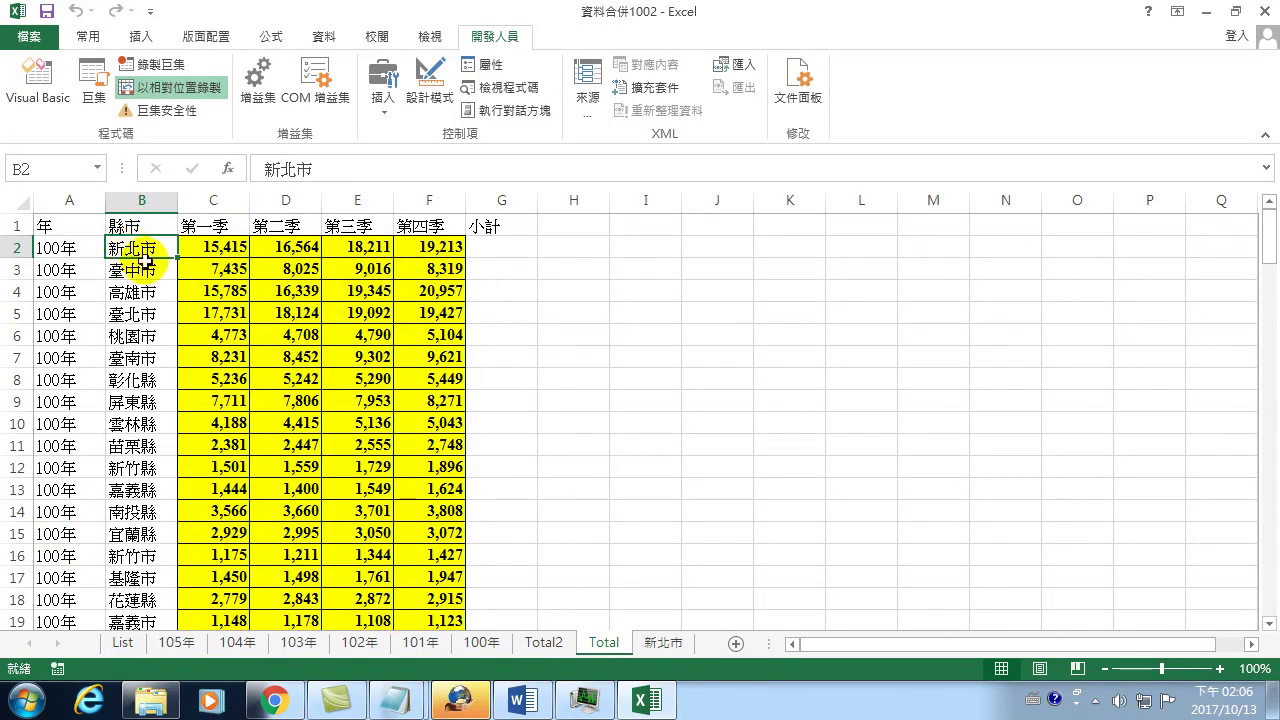
right_click(669, 645)
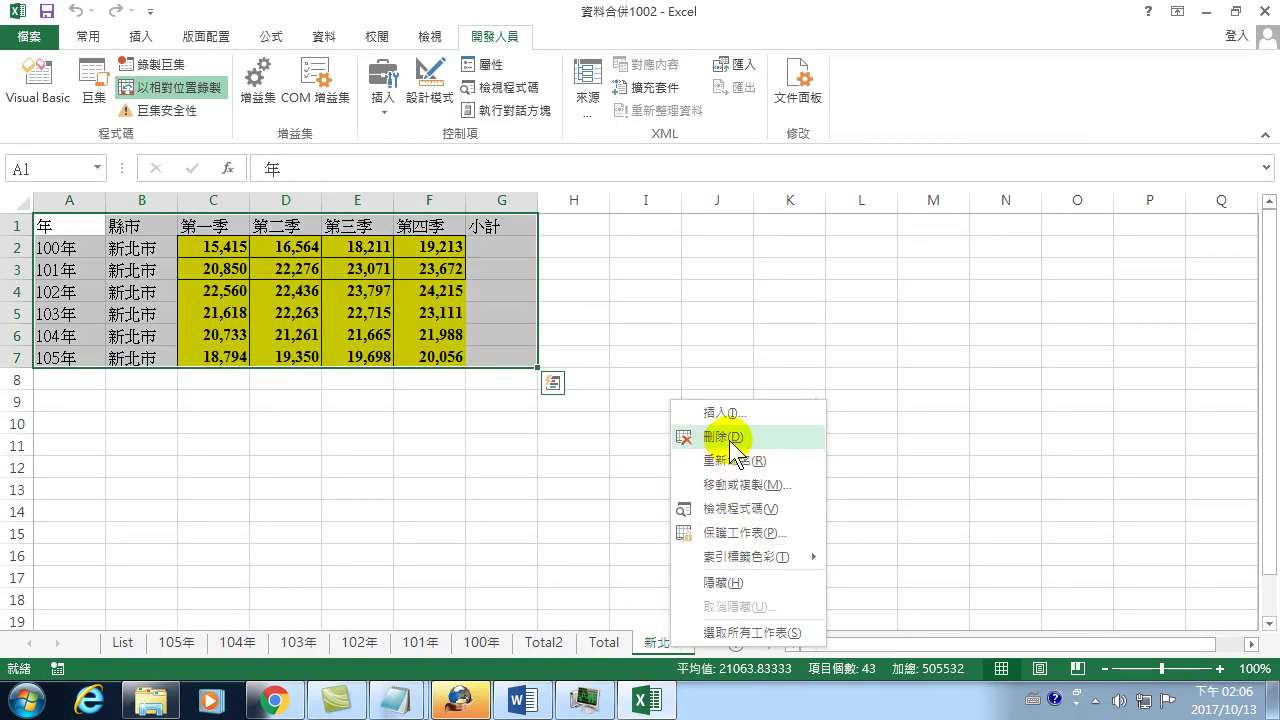
left_click(727, 437)
left_click(596, 400)
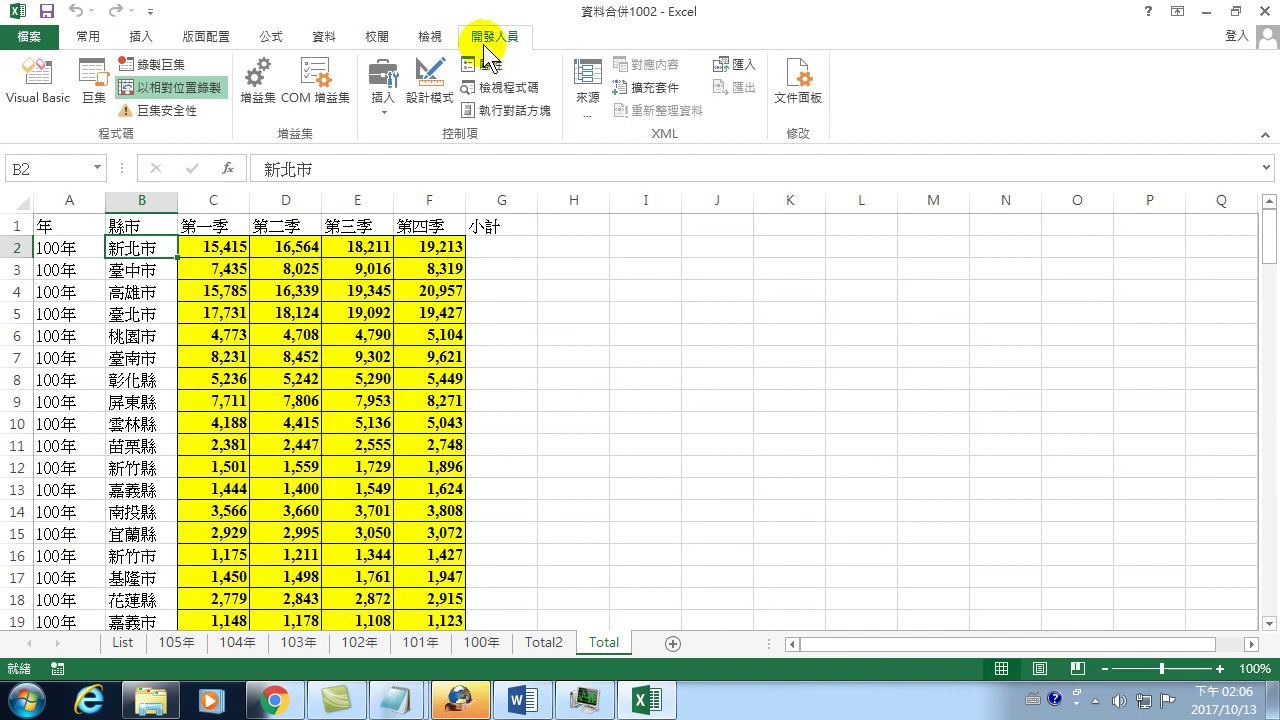
Run the 資料拆分1013 macro from the Macros list.
left_click(92, 82)
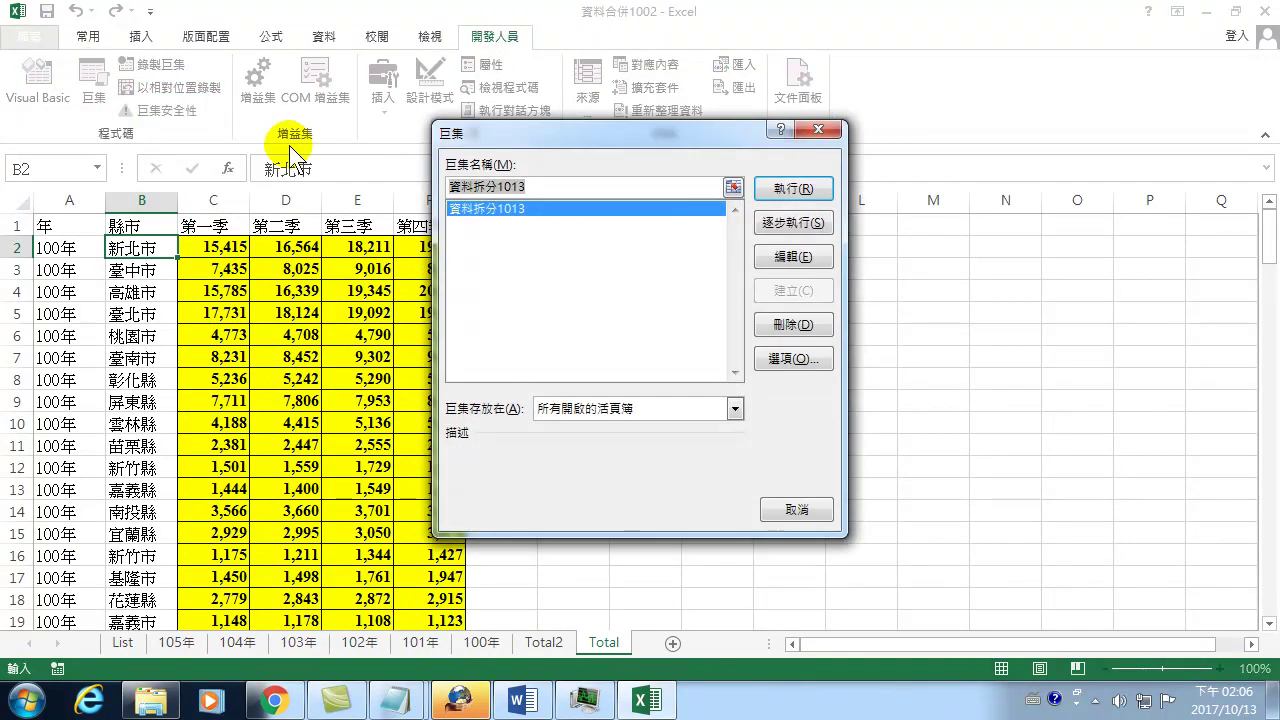
left_click(503, 211)
left_click(800, 190)
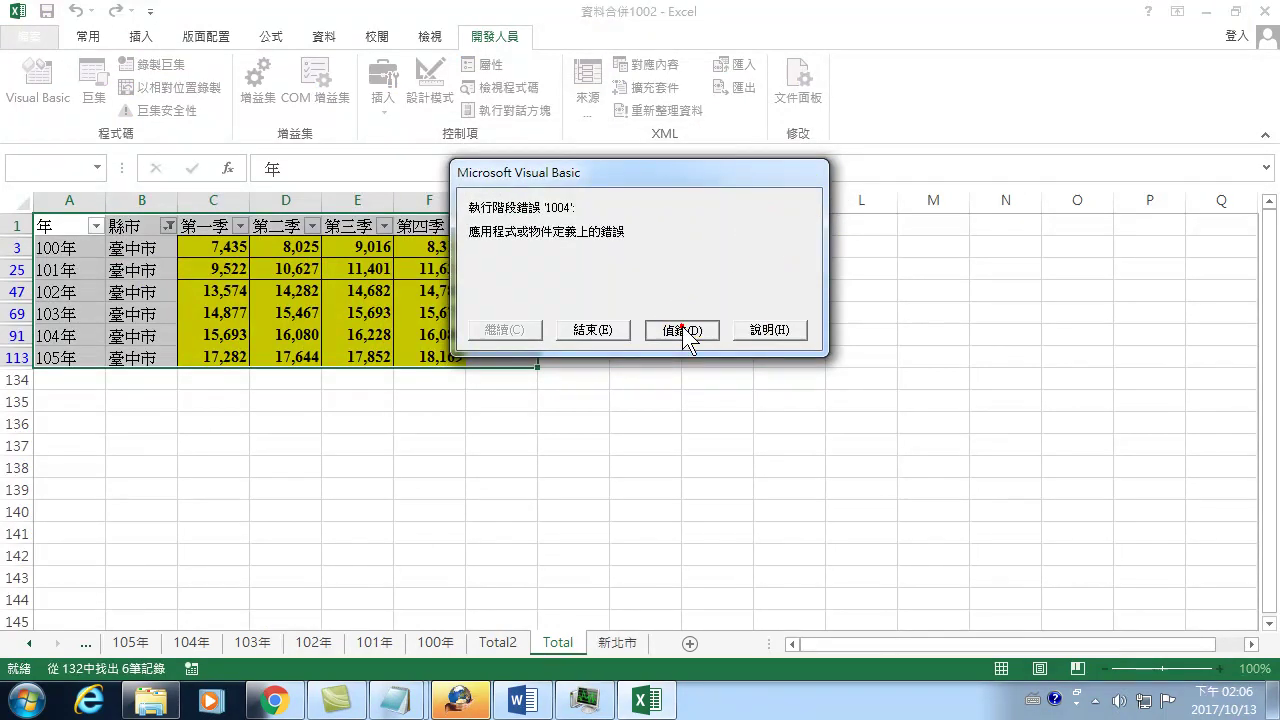
Debug the 1004 error at its failing line, then close the editor and stop debugging.
left_click(683, 330)
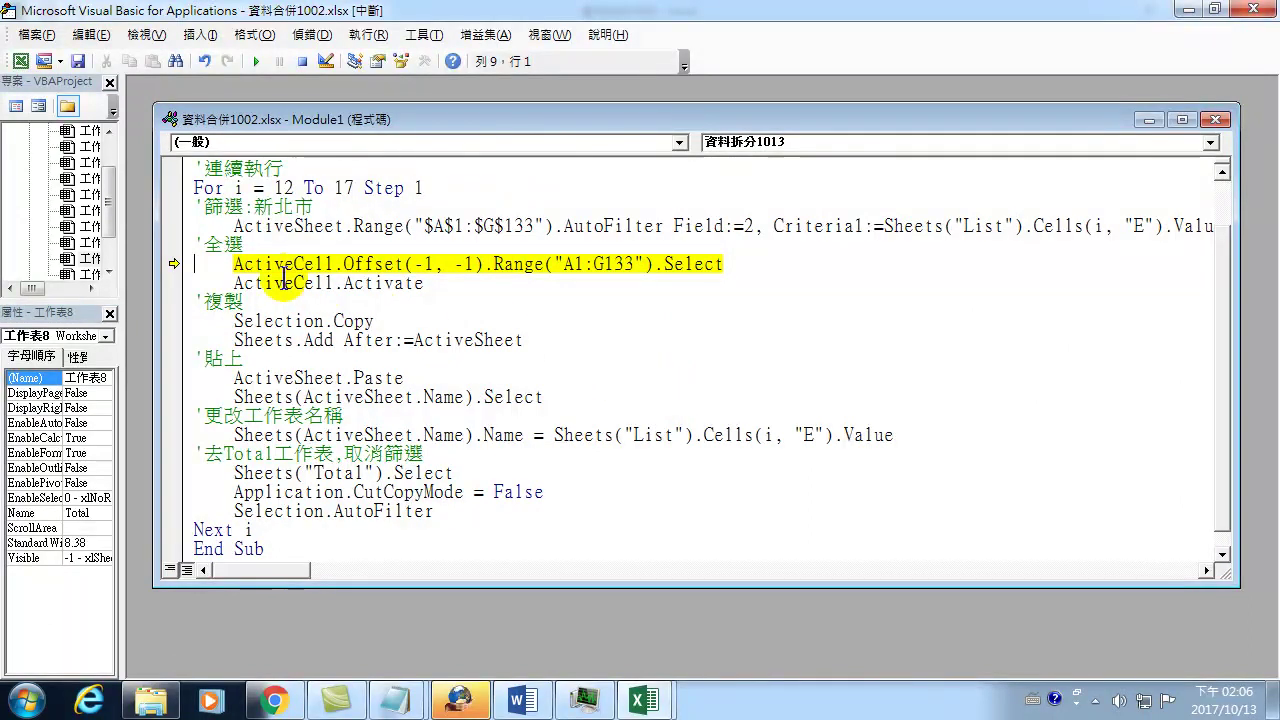
scroll(264, 268, "up", 1)
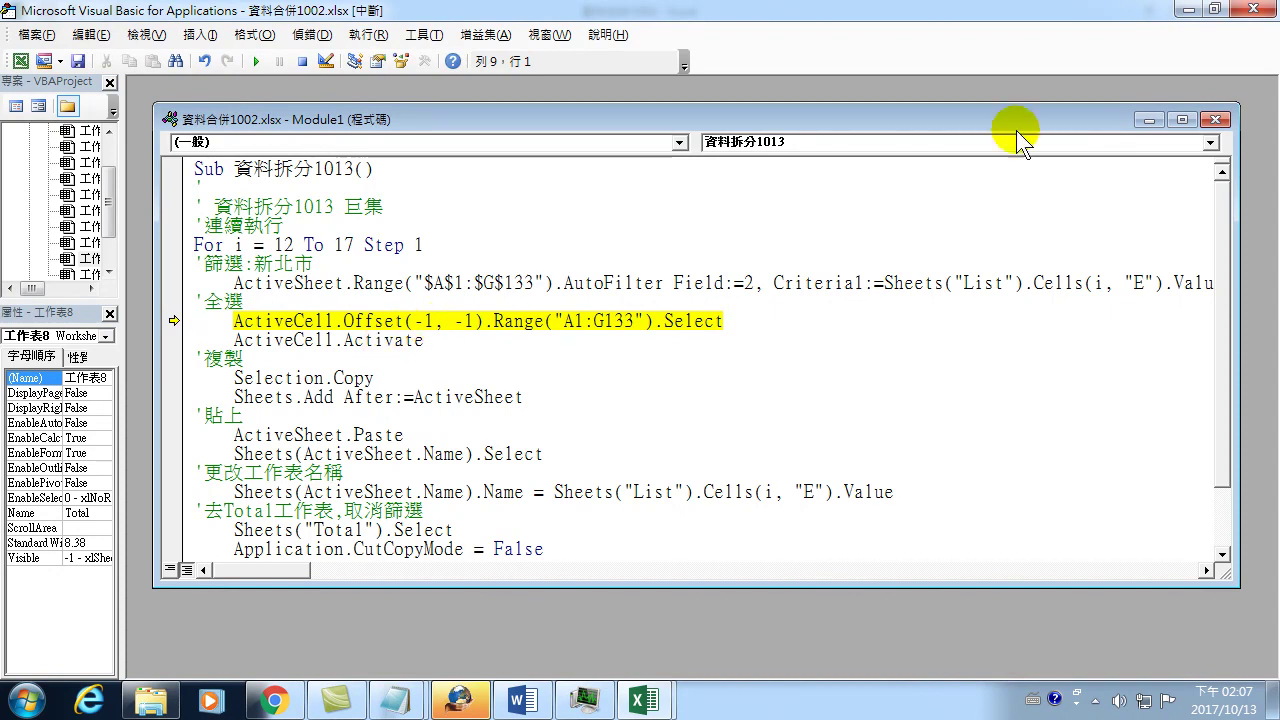
left_click(1251, 10)
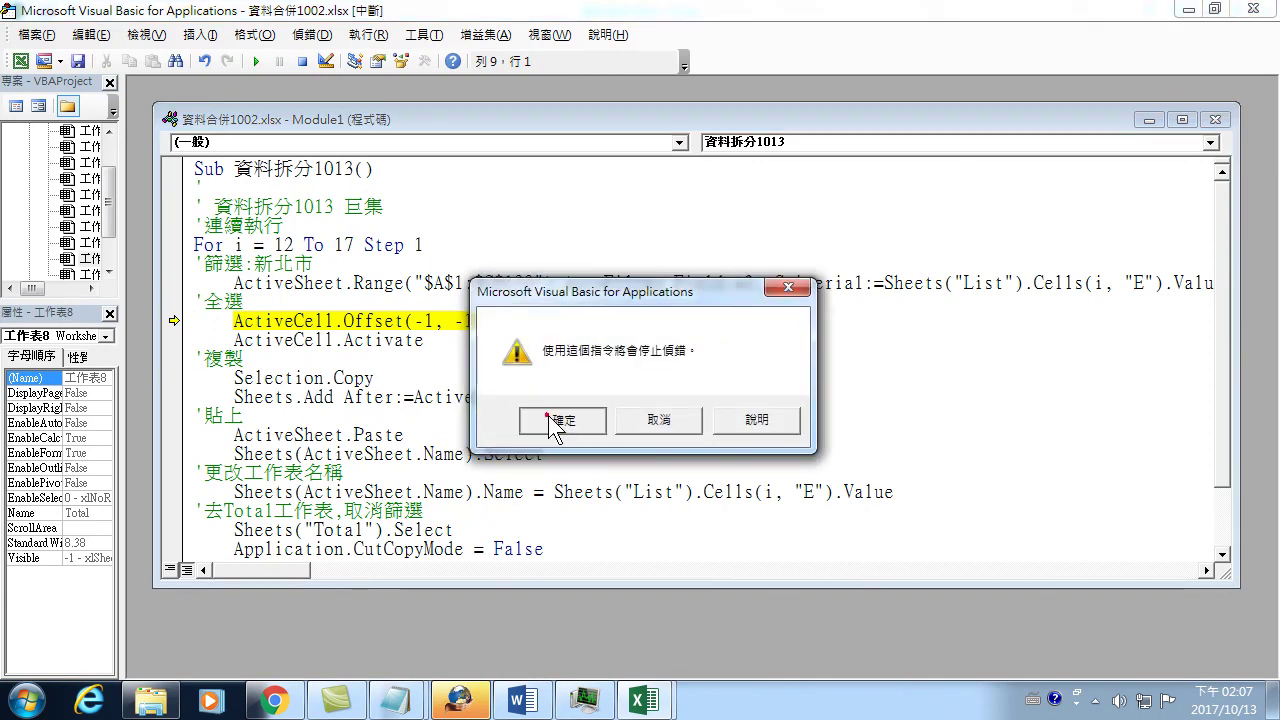
left_click(548, 415)
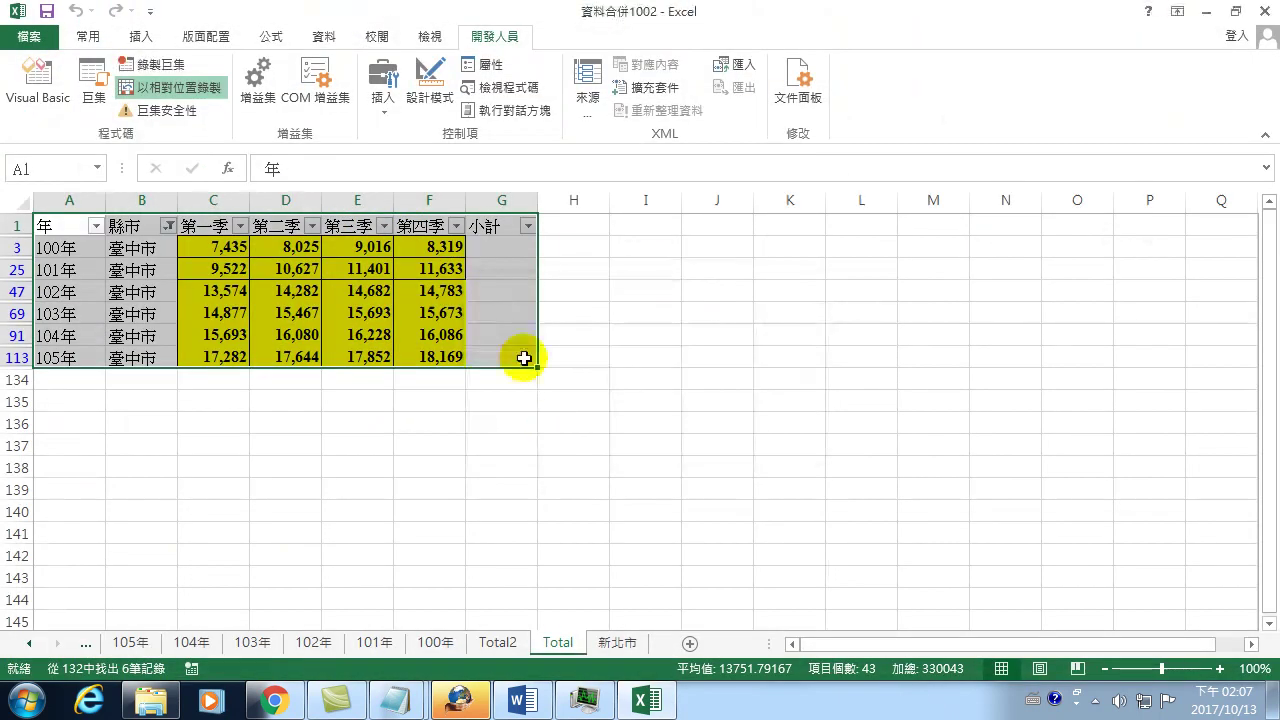
Inspect the rebuilt 新北市 sheet, then return to the Total sheet filtered to 臺中市.
left_click(614, 642)
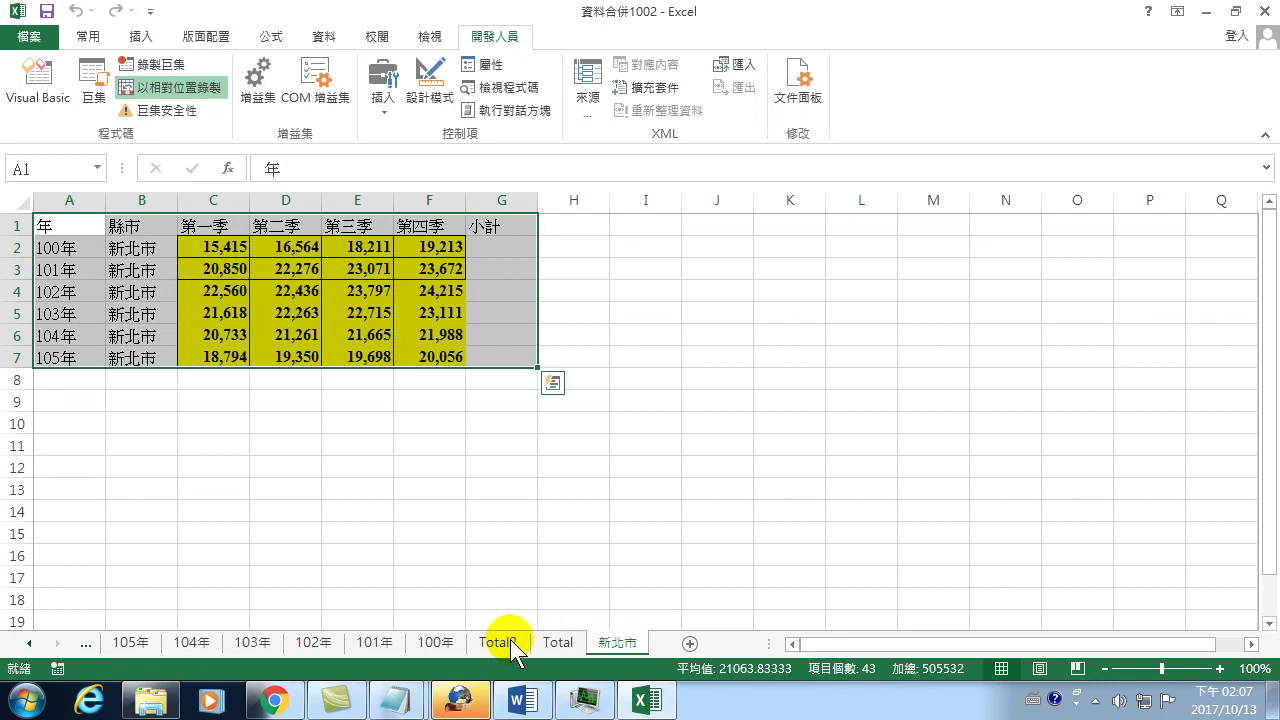
left_click(29, 643)
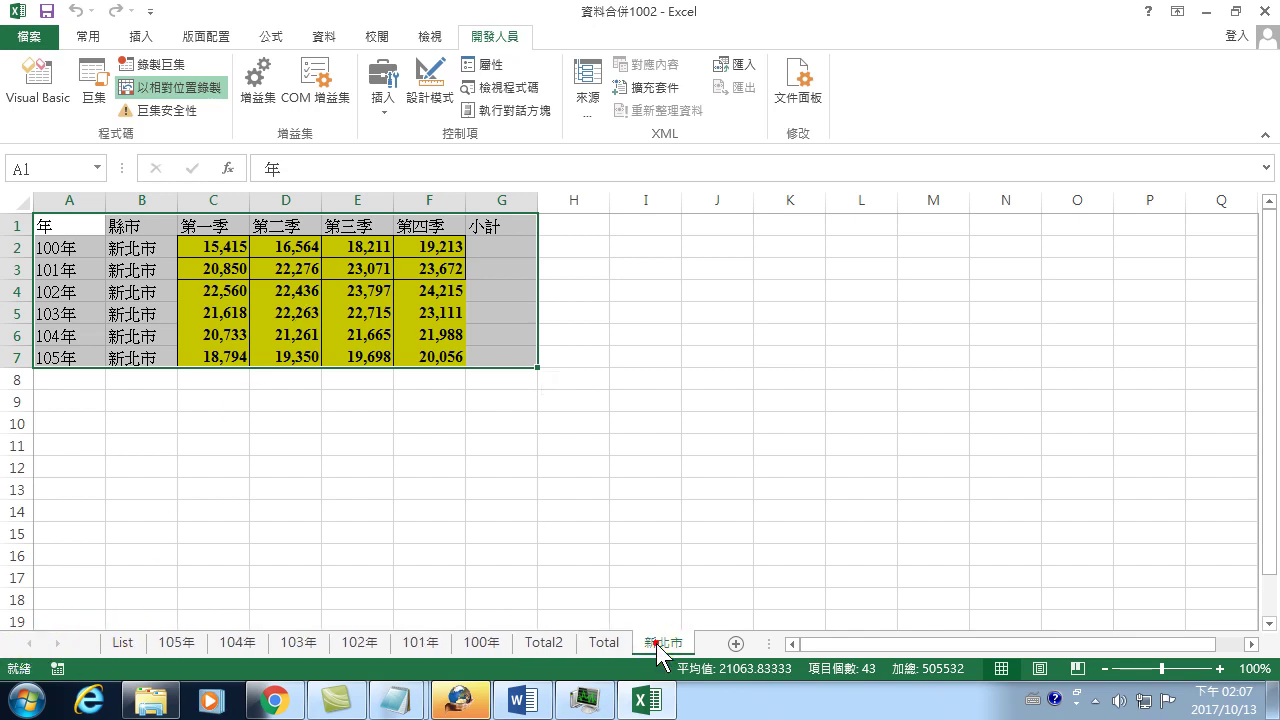
left_click(603, 643)
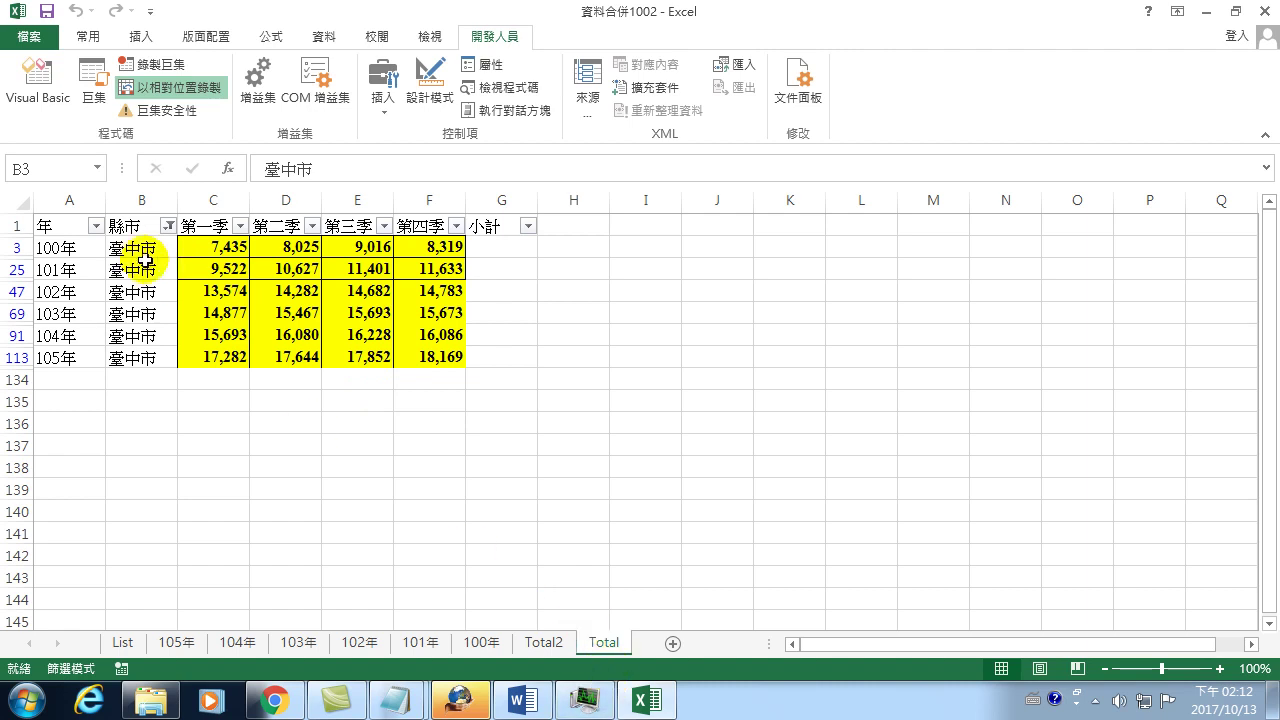
Turn off AutoFilter on Total via Home > Sort & Filter, then select cell B2.
left_click(90, 36)
left_click(1126, 88)
left_click(1145, 206)
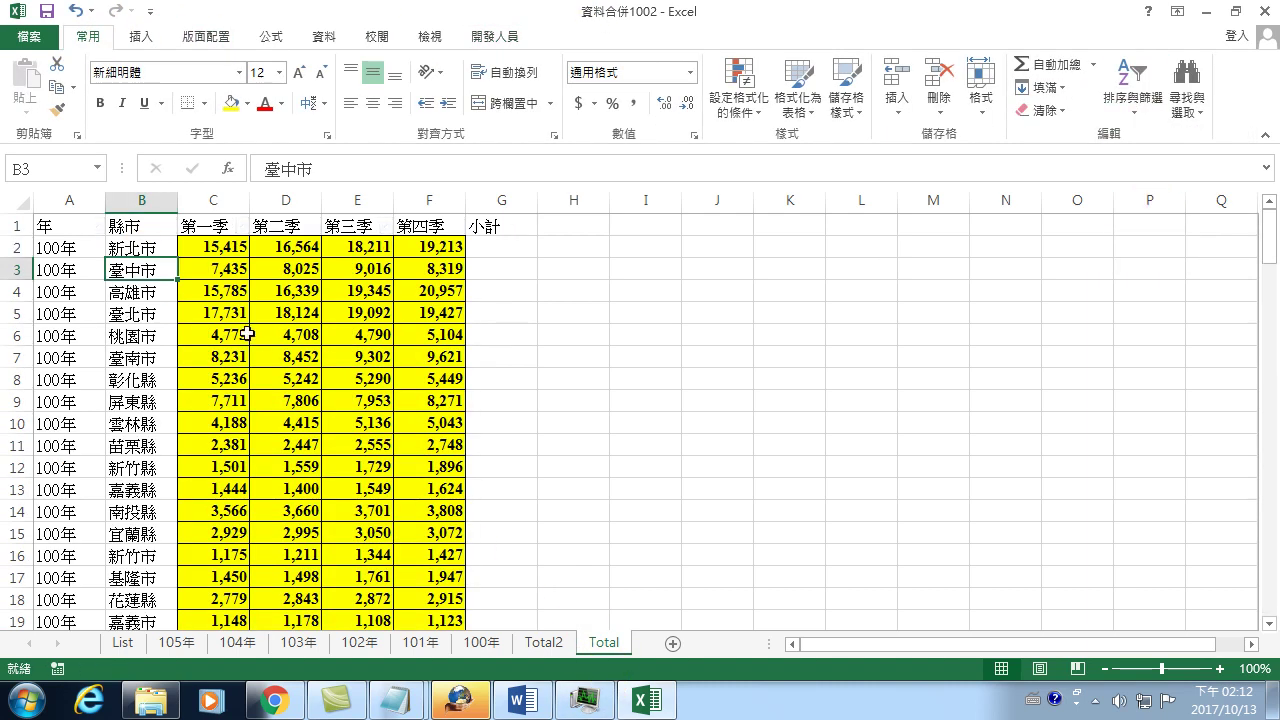
left_click(140, 247)
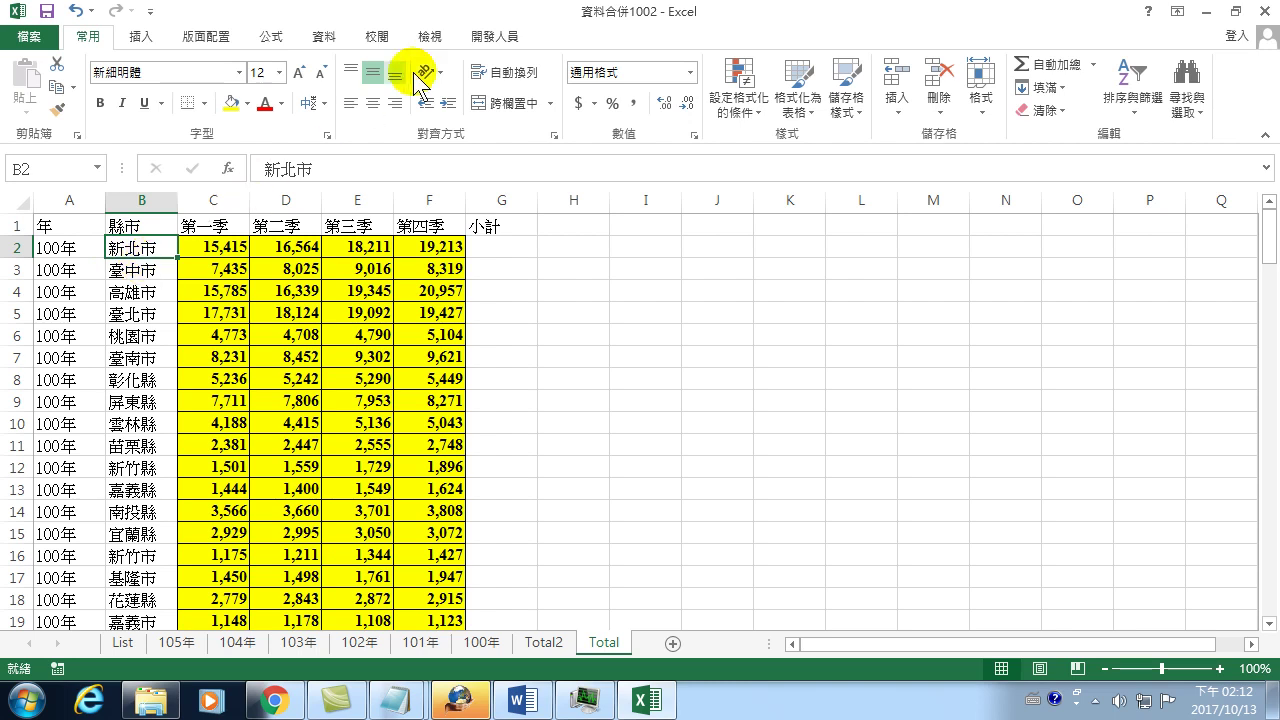
Step Into the 資料拆分1013 macro from the Developer Macros list.
left_click(488, 36)
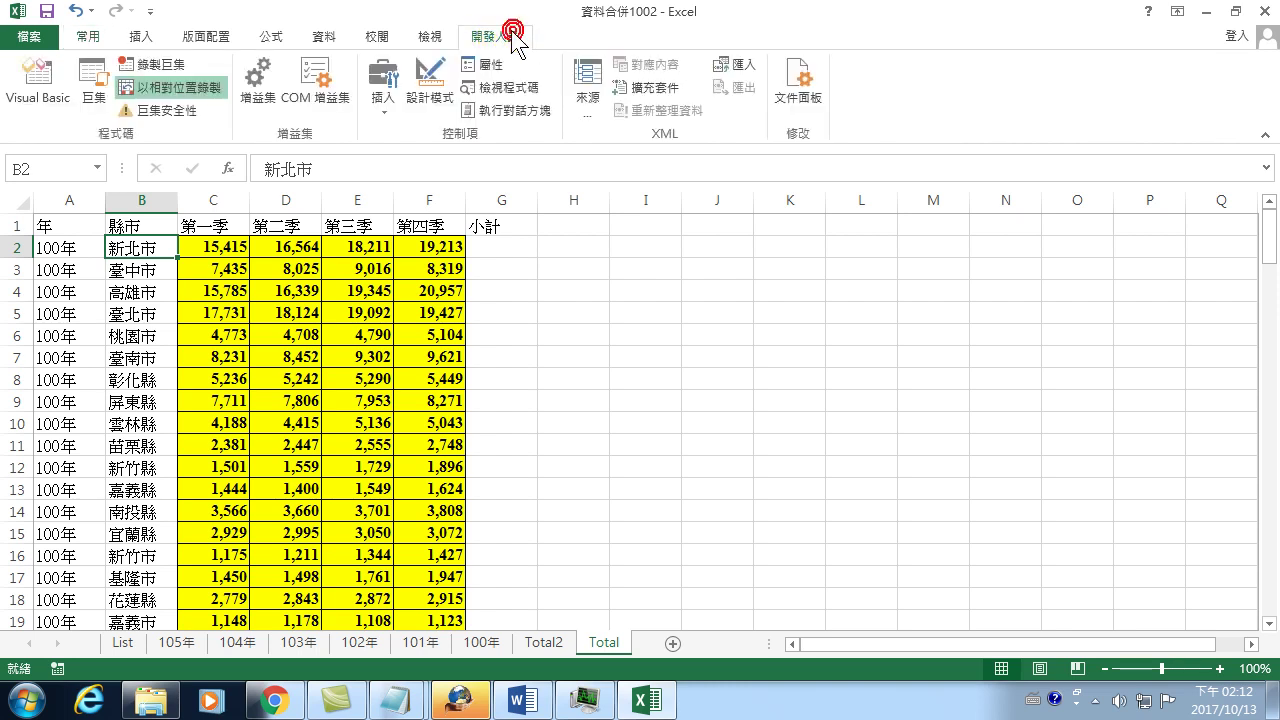
left_click(93, 78)
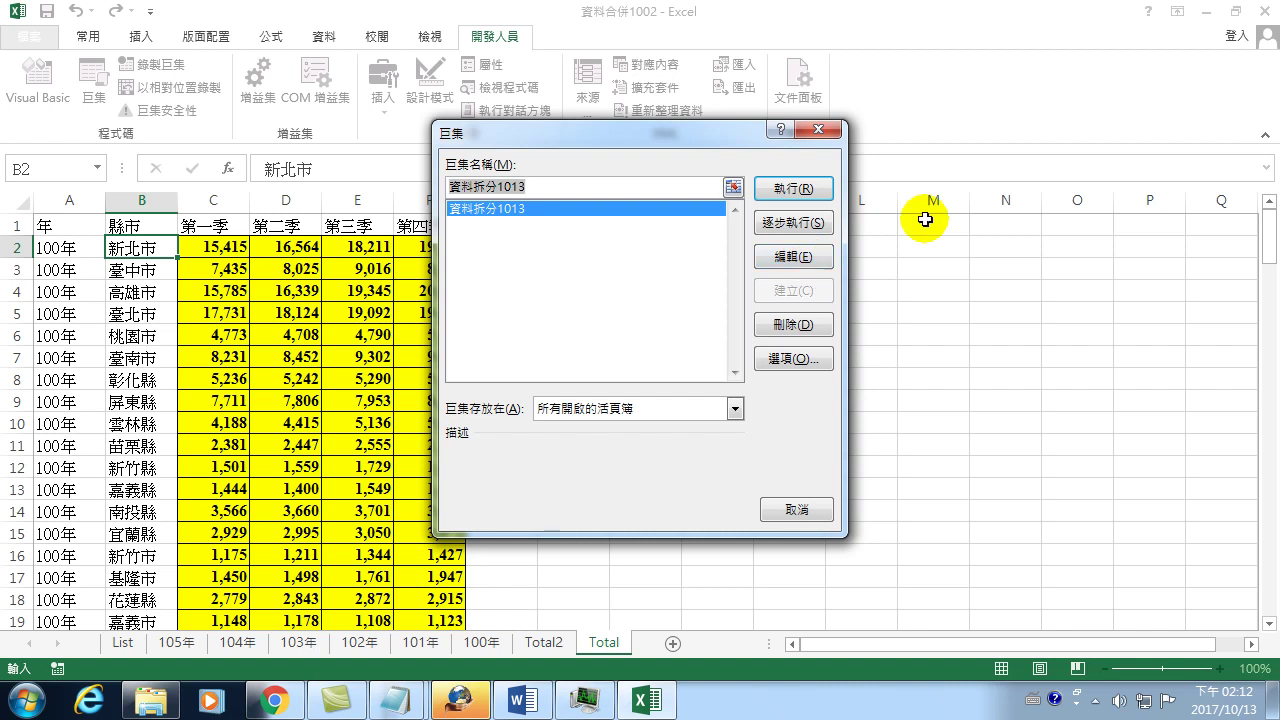
left_click(777, 219)
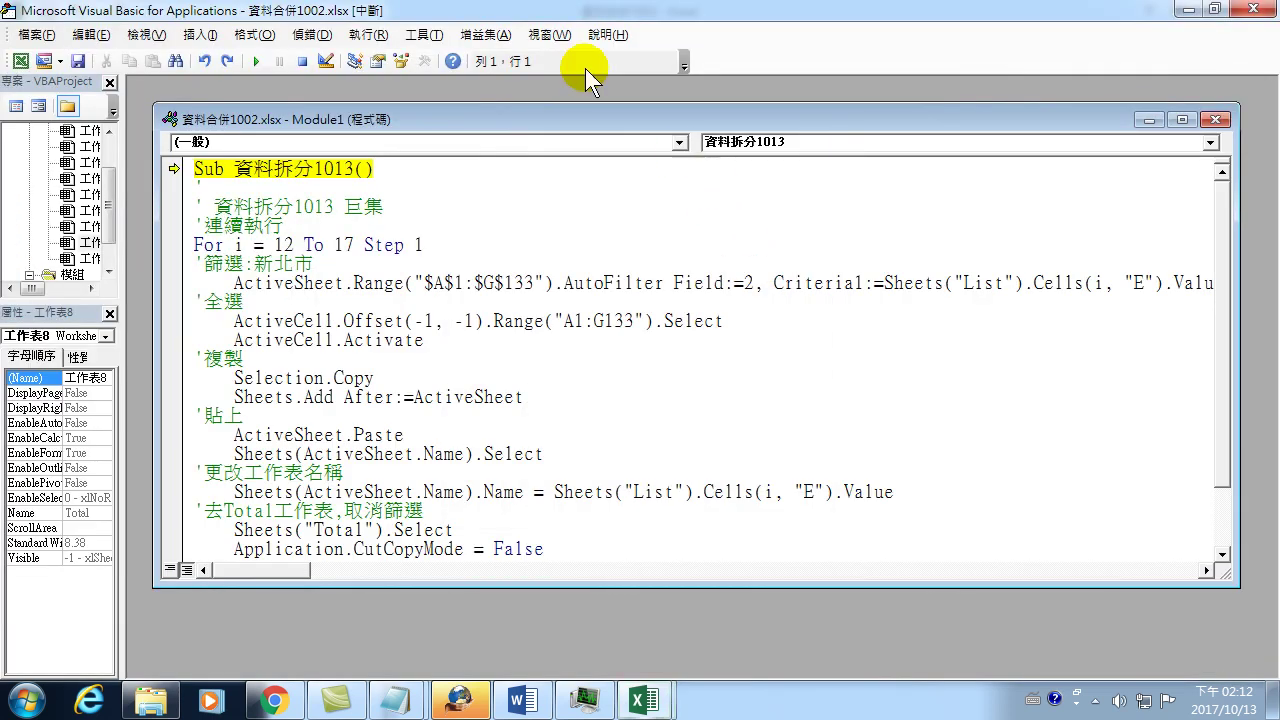
Tile Excel on the left and the code editor on the right, with cell B2 selected.
left_click_drag(586, 9, 1030, 25)
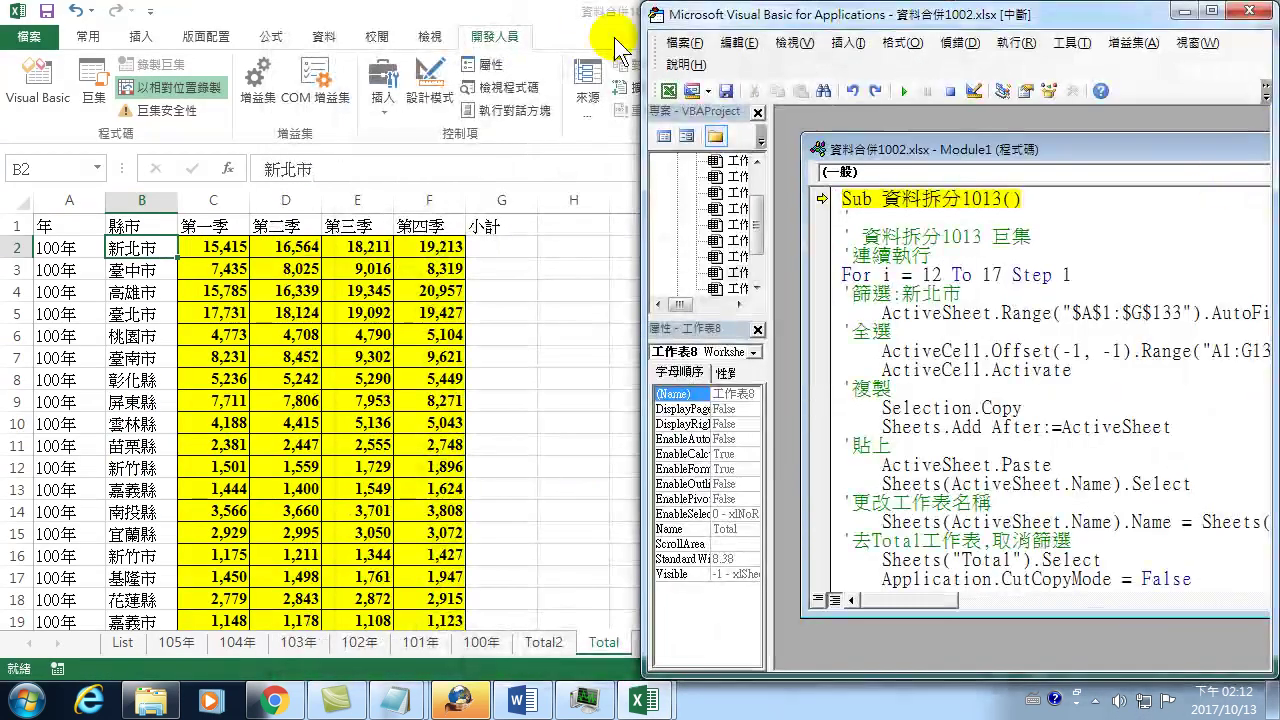
left_click_drag(581, 14, 0, 15)
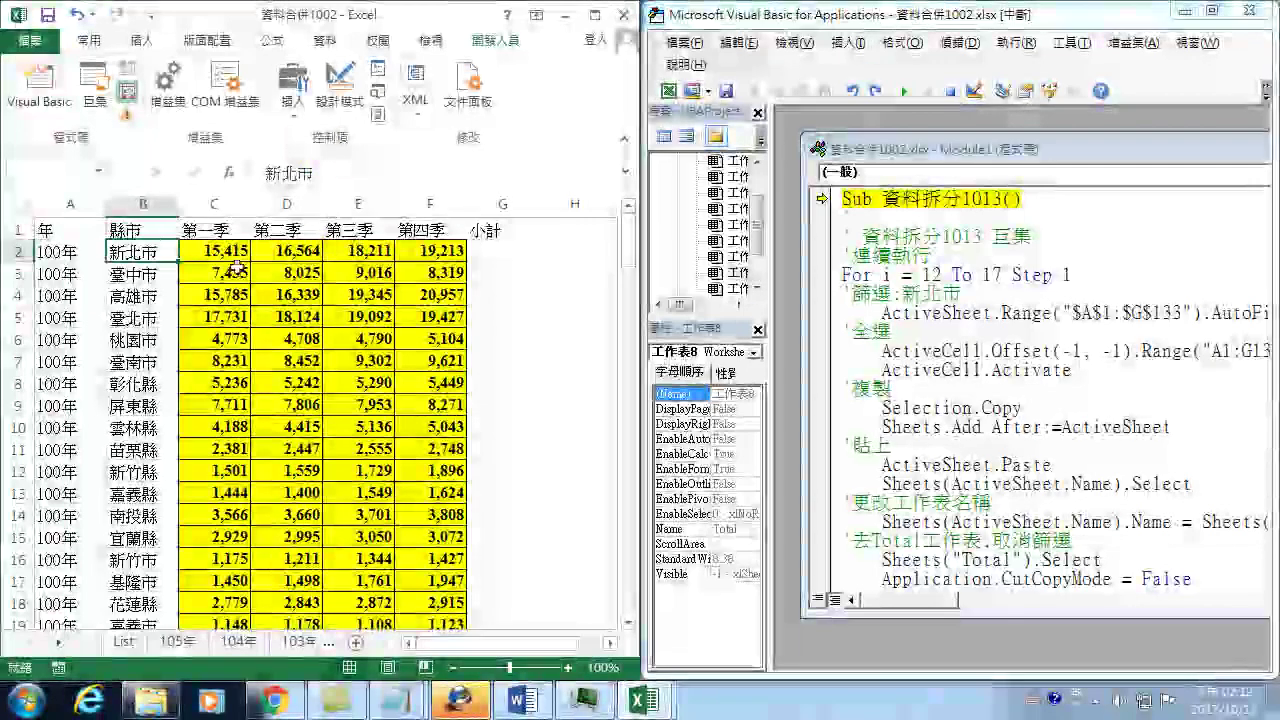
left_click(133, 248)
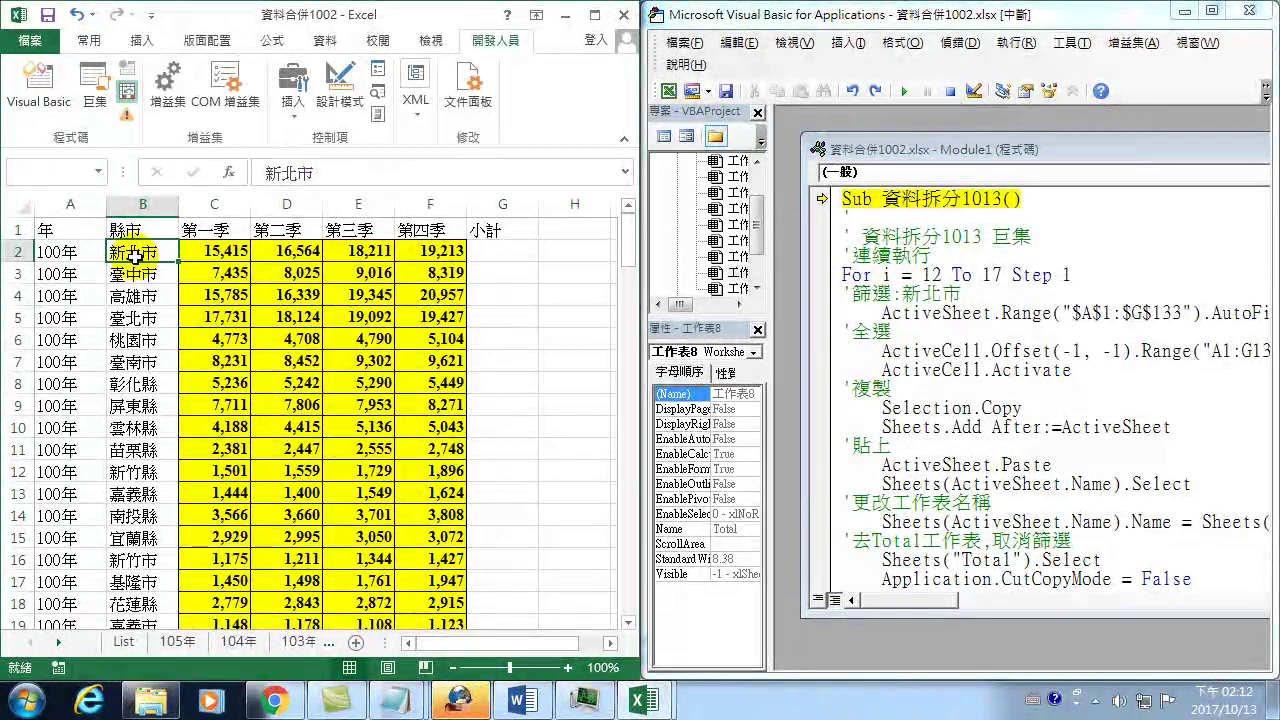
left_click(928, 256)
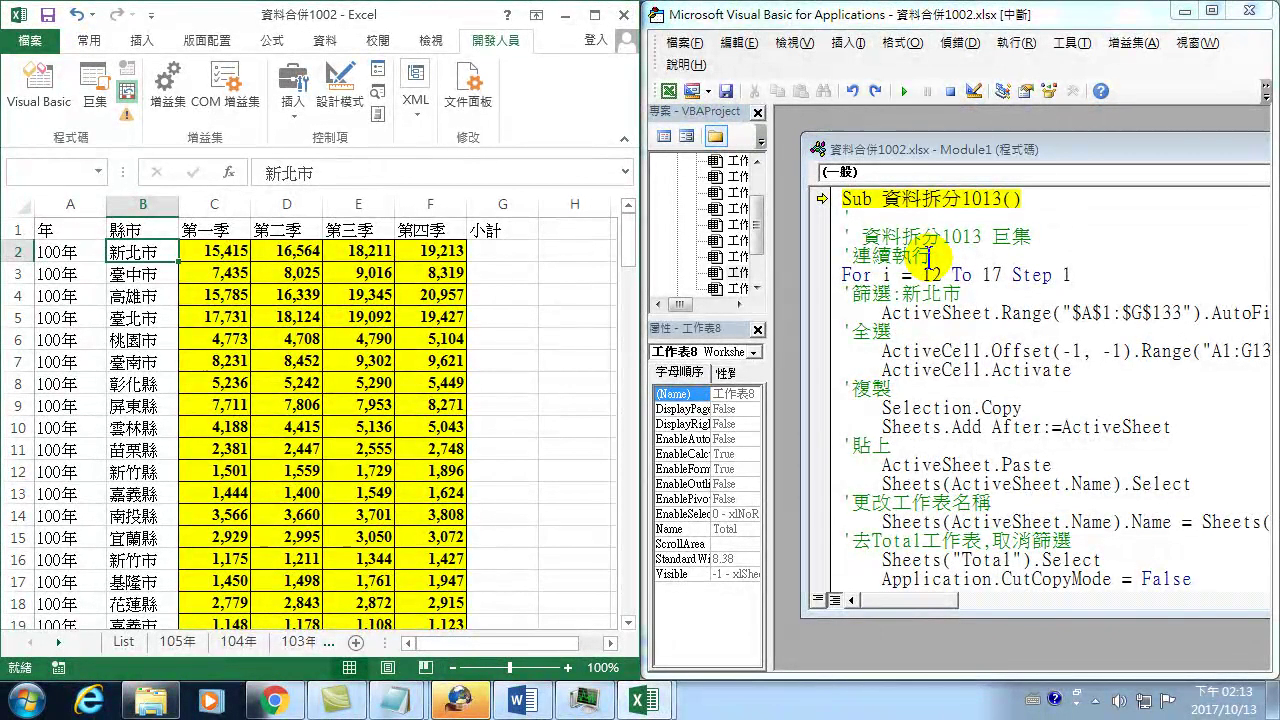
left_click(130, 257)
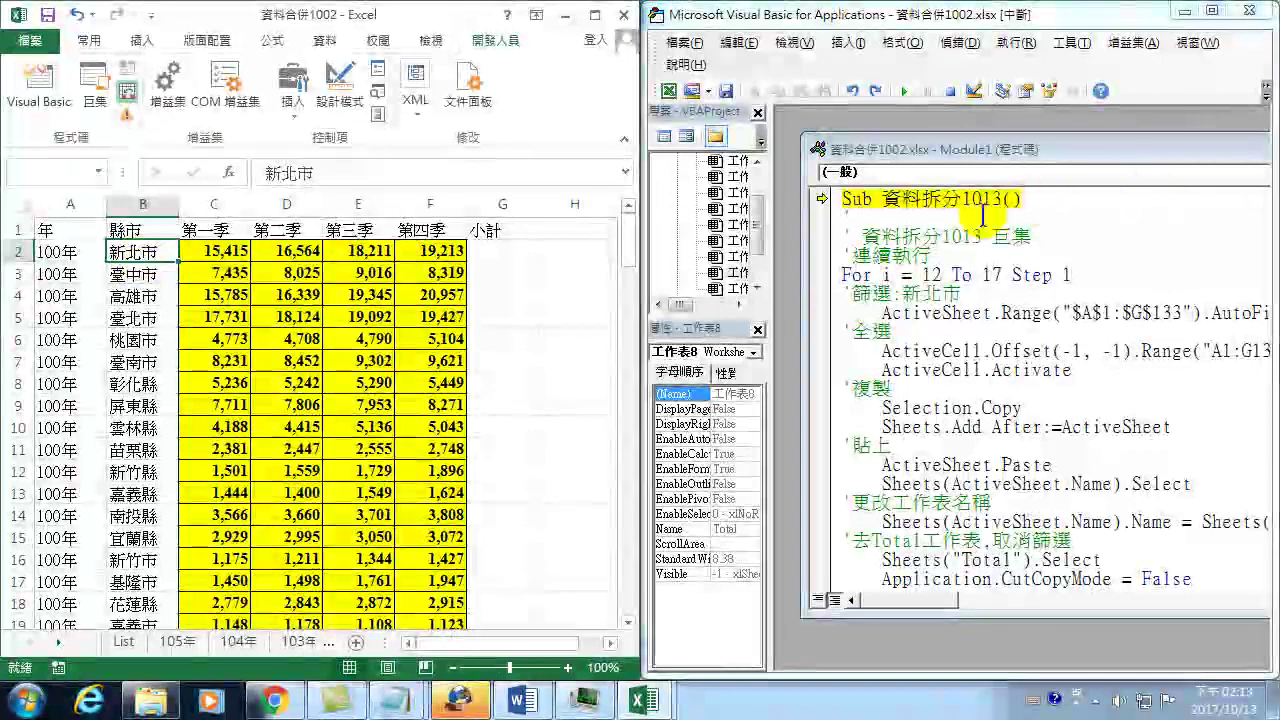
left_click(1028, 14)
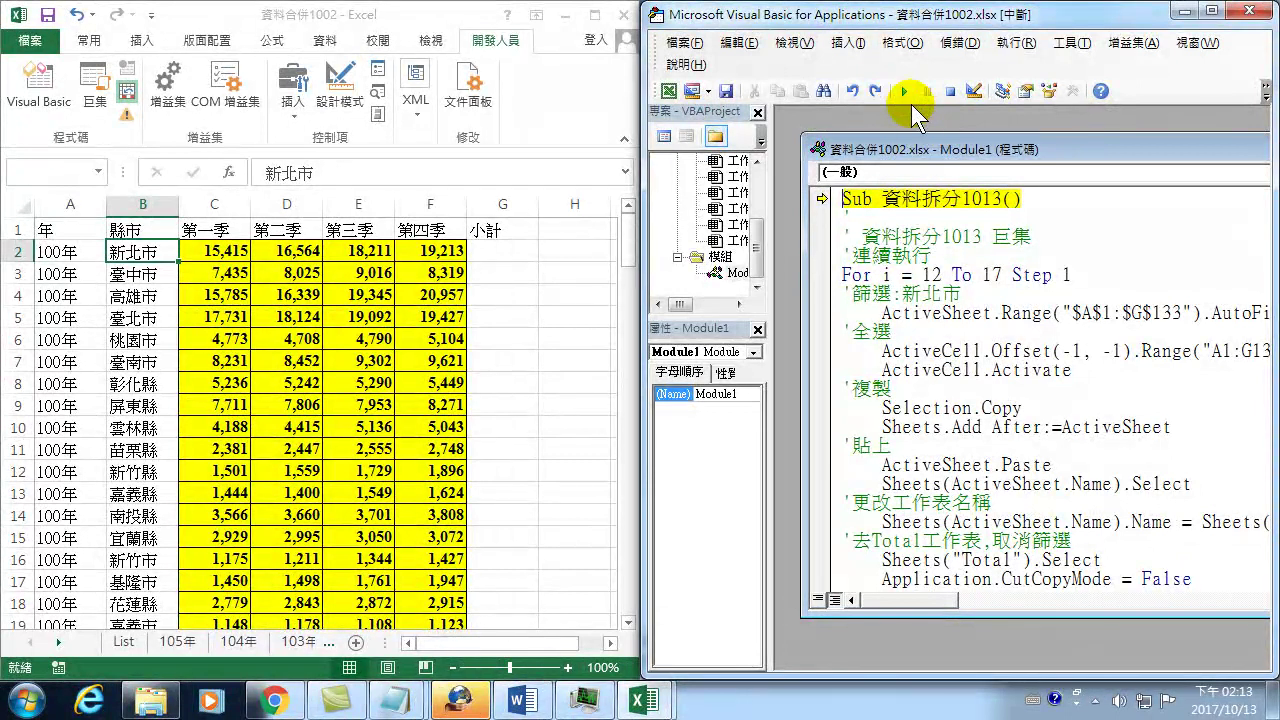
Step into the loop to filter Total to 新北市 and select the table range.
key("F8")
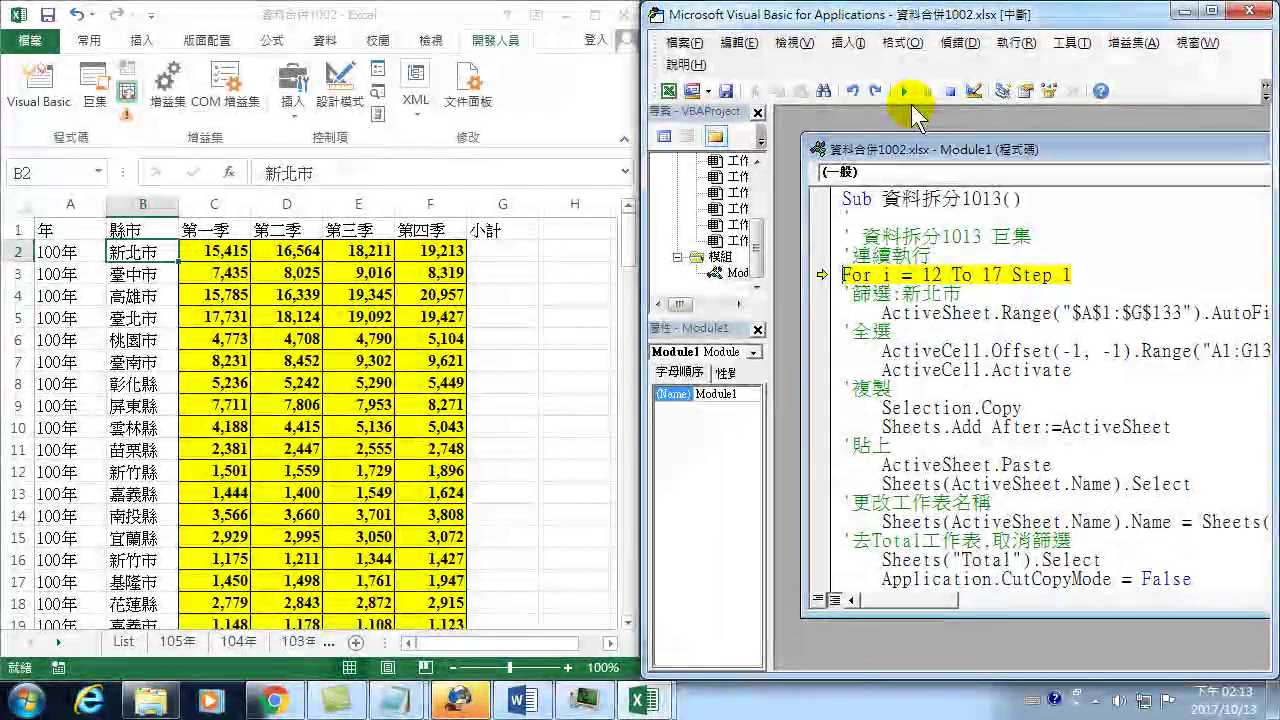
key("F8")
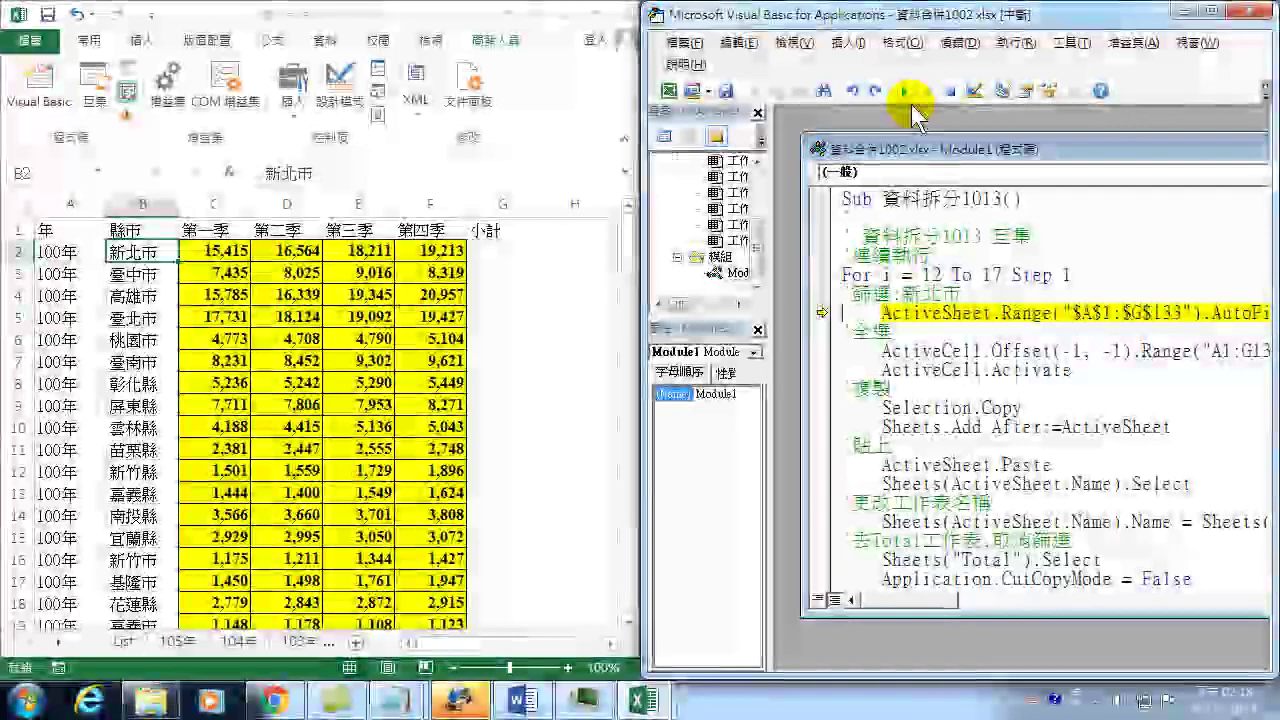
key("F8")
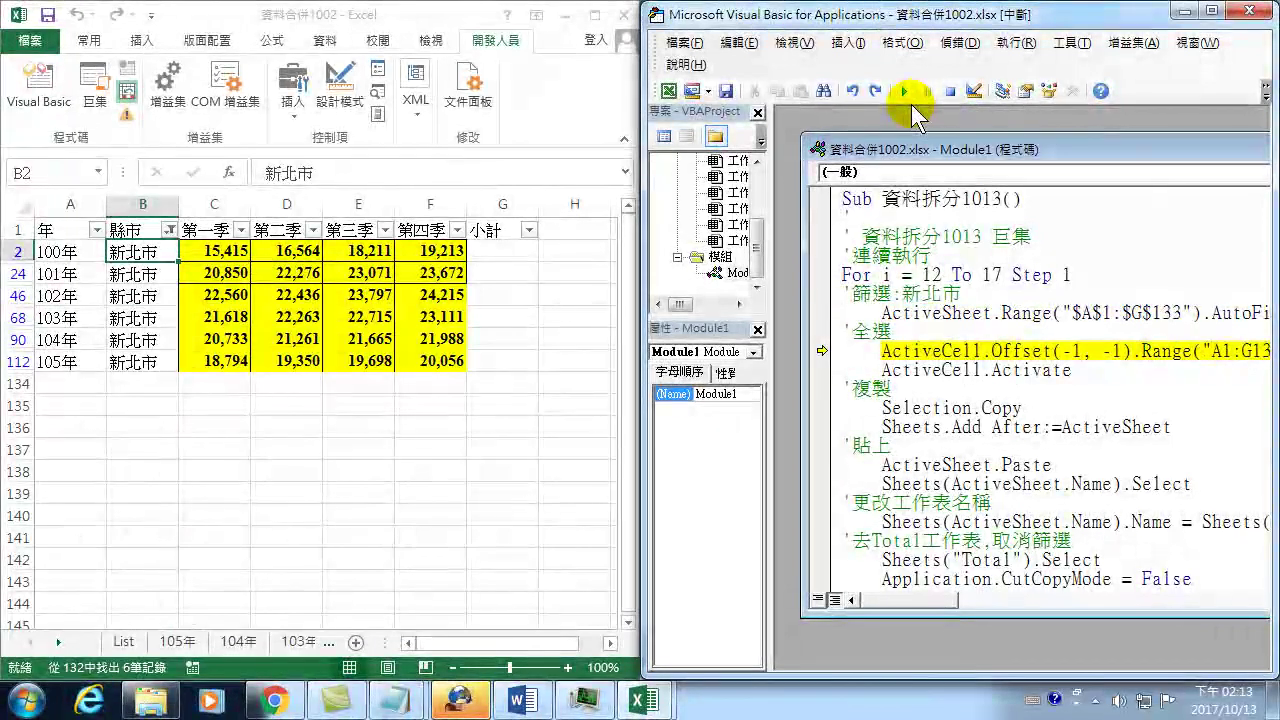
key("F8")
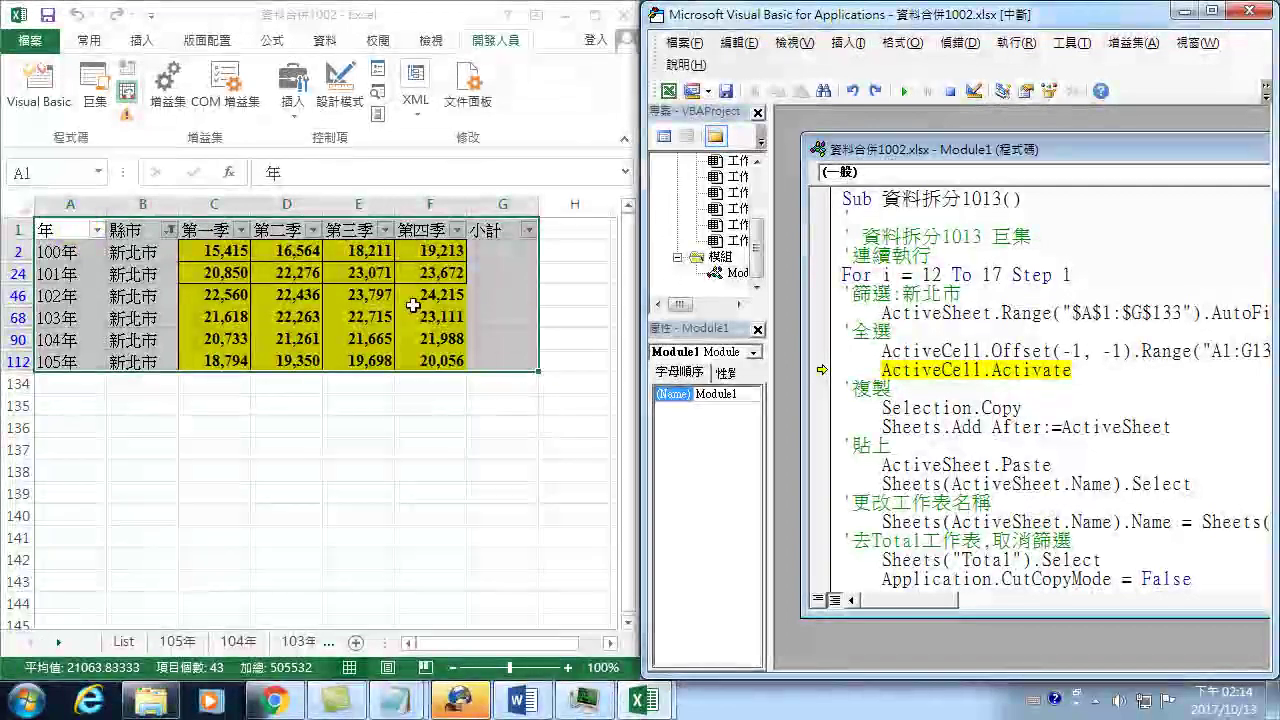
Step on to paste the rows into a new sheet named 新北市, then unfilter Total.
left_click(857, 437)
key("F8")
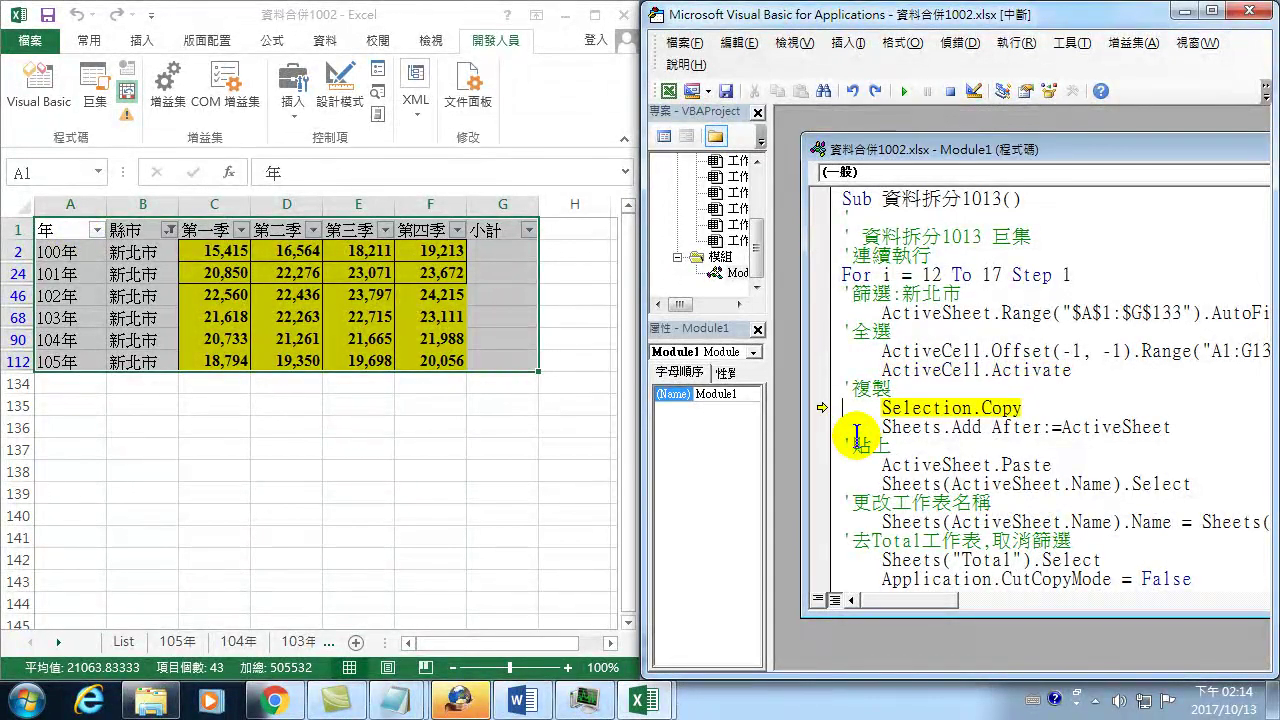
key("F8")
key("F8")
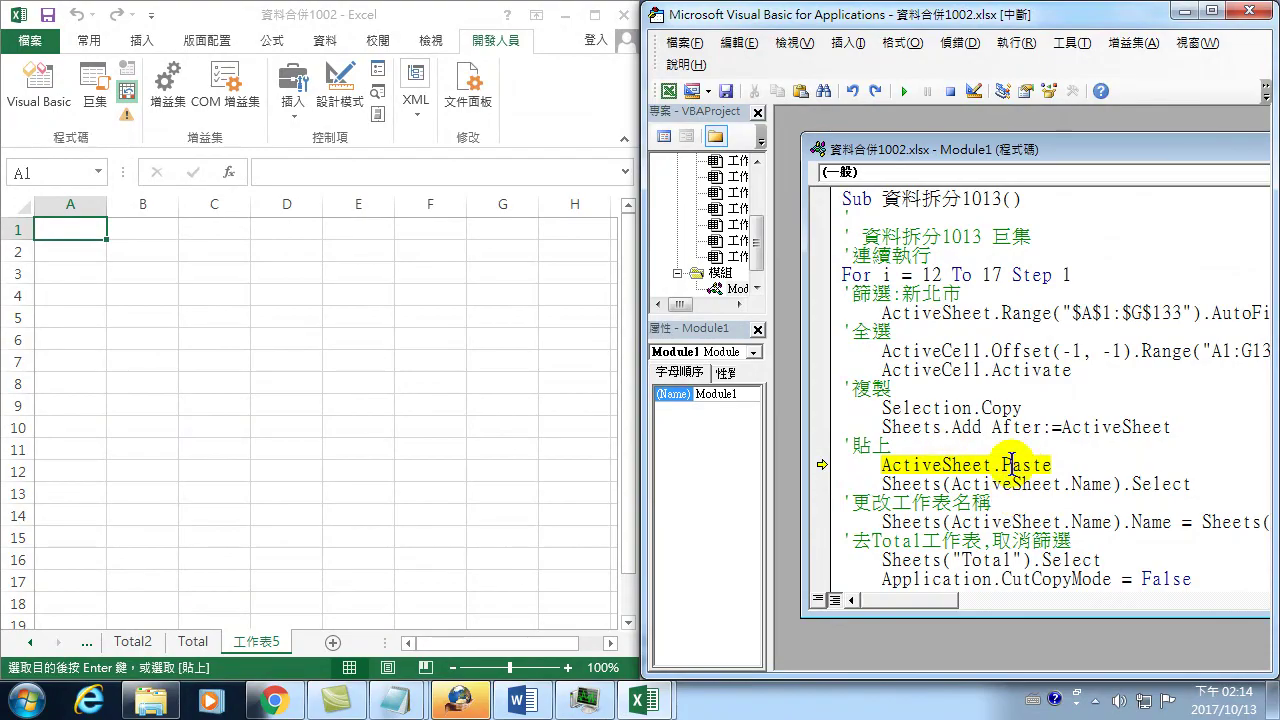
key("F8")
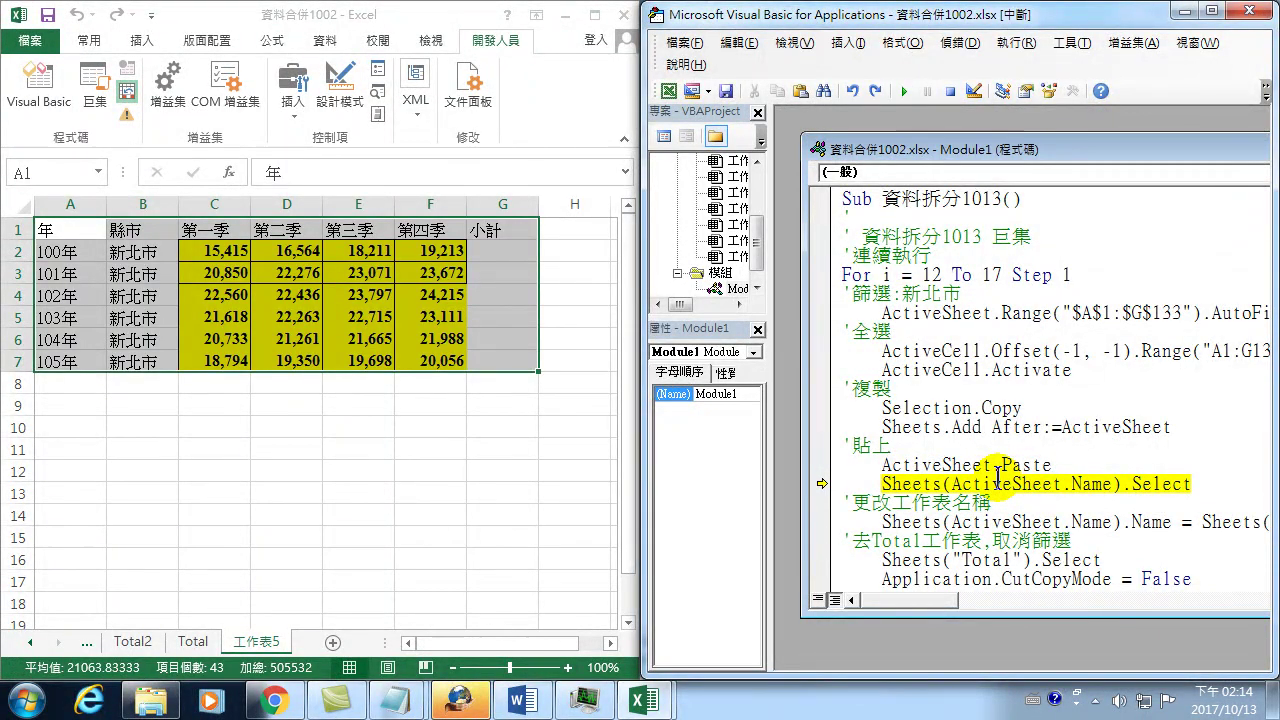
key("F8")
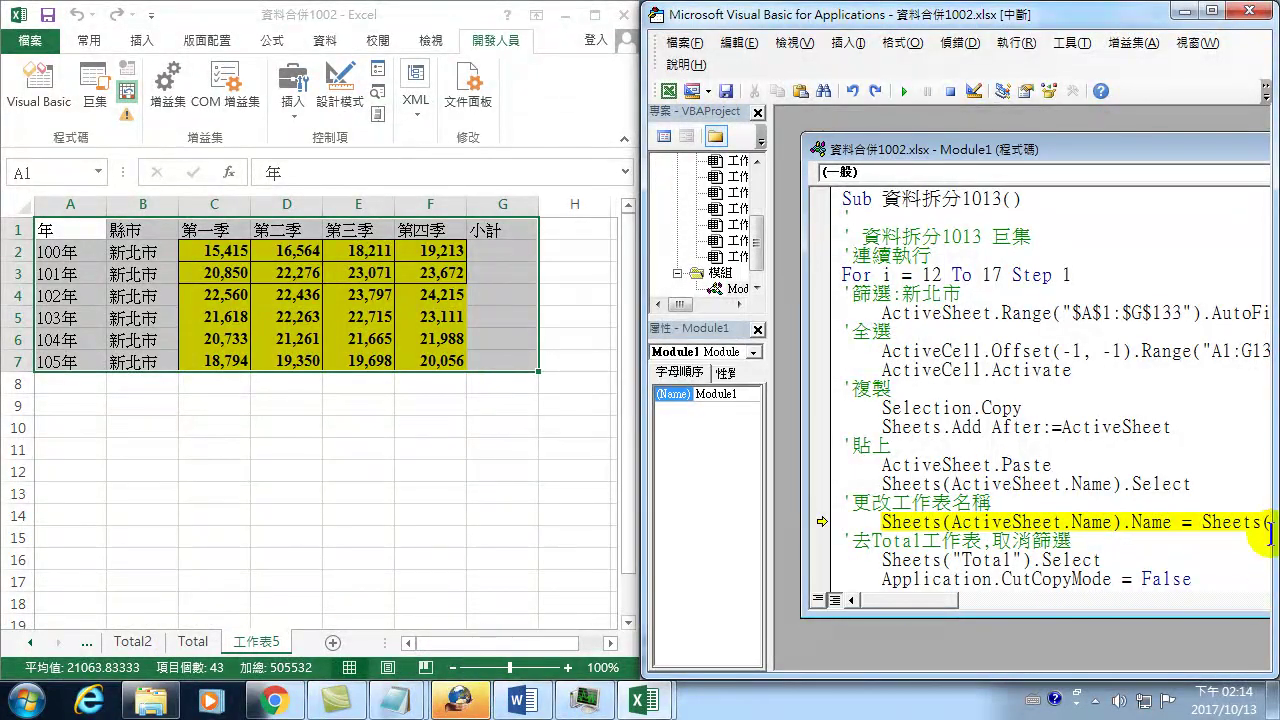
key("F8")
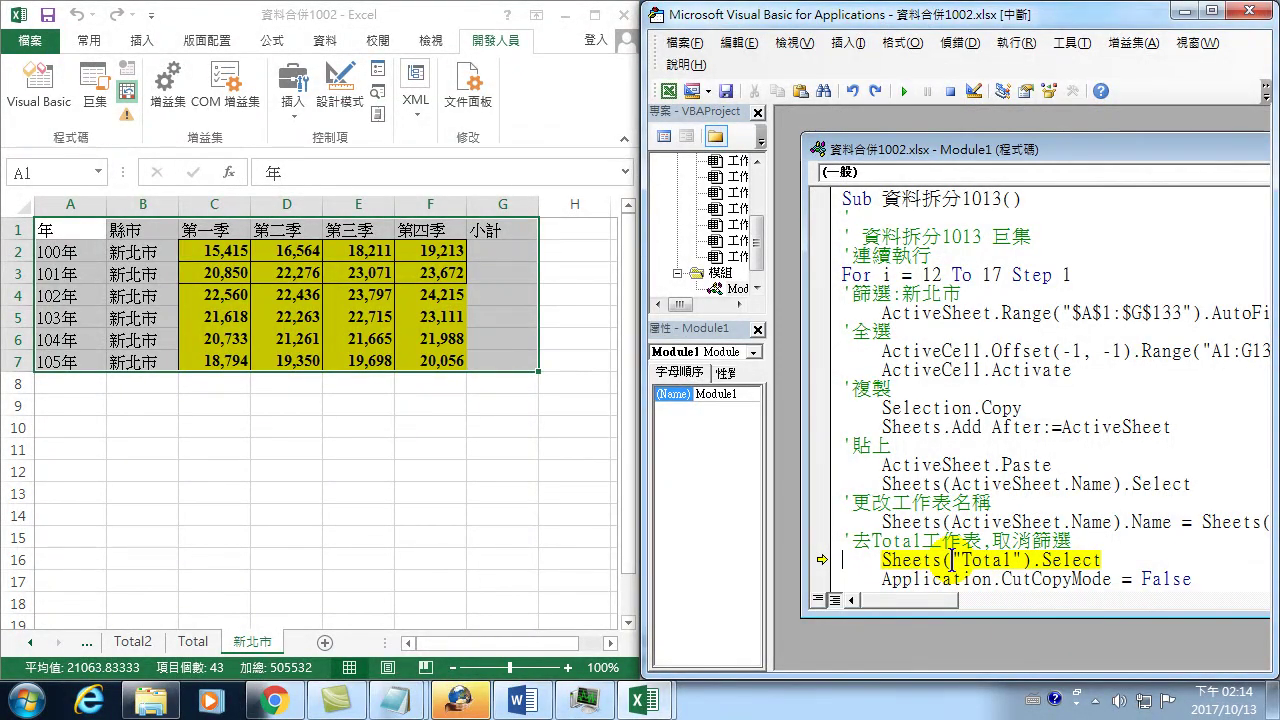
key("F8")
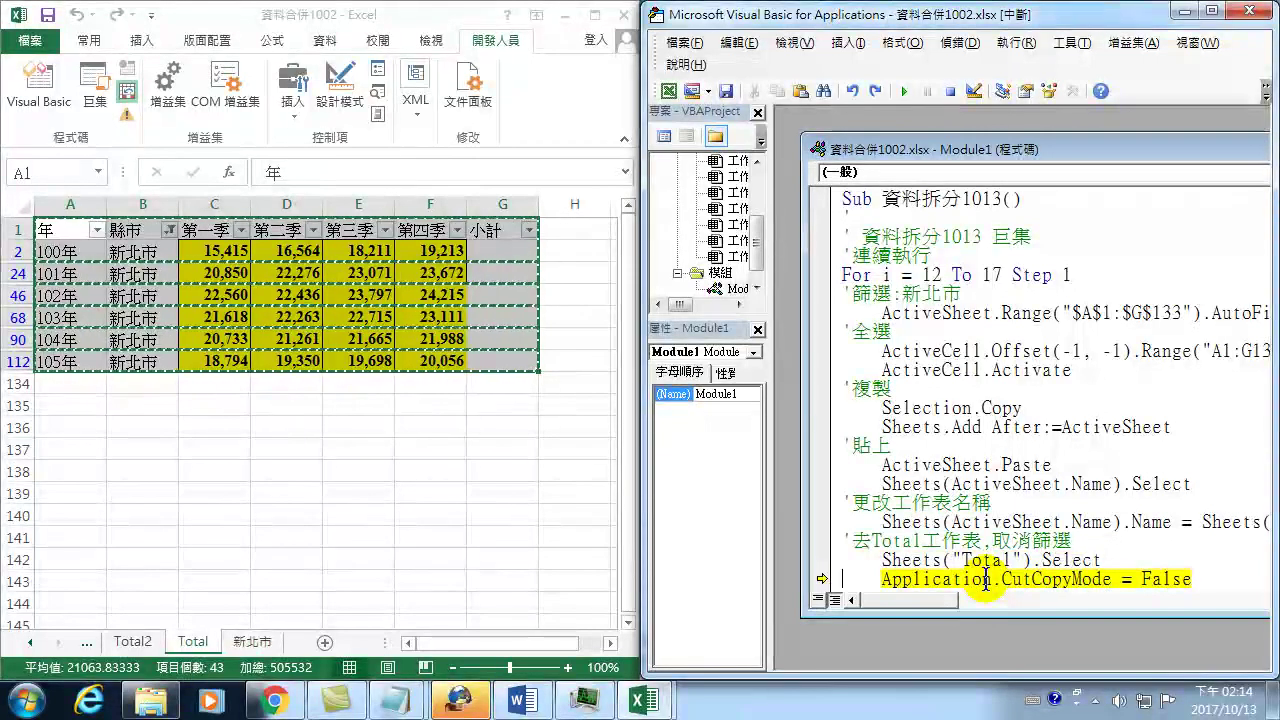
key("F8")
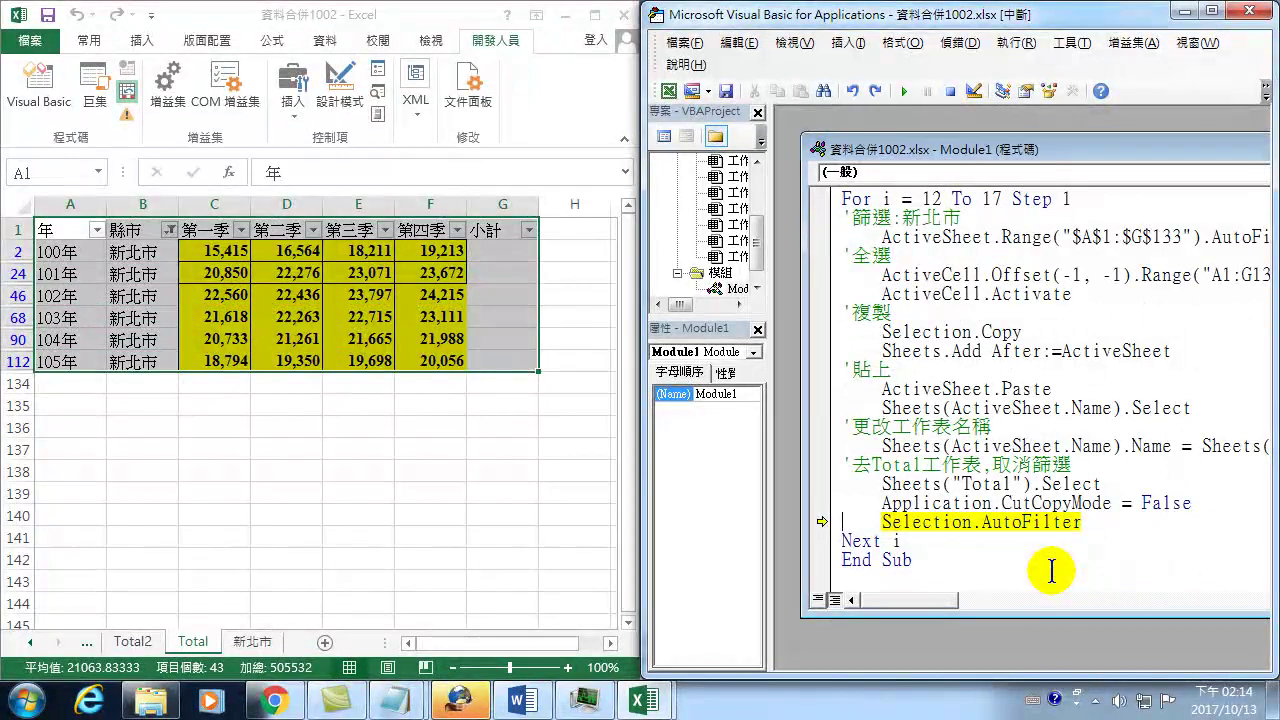
key("F8")
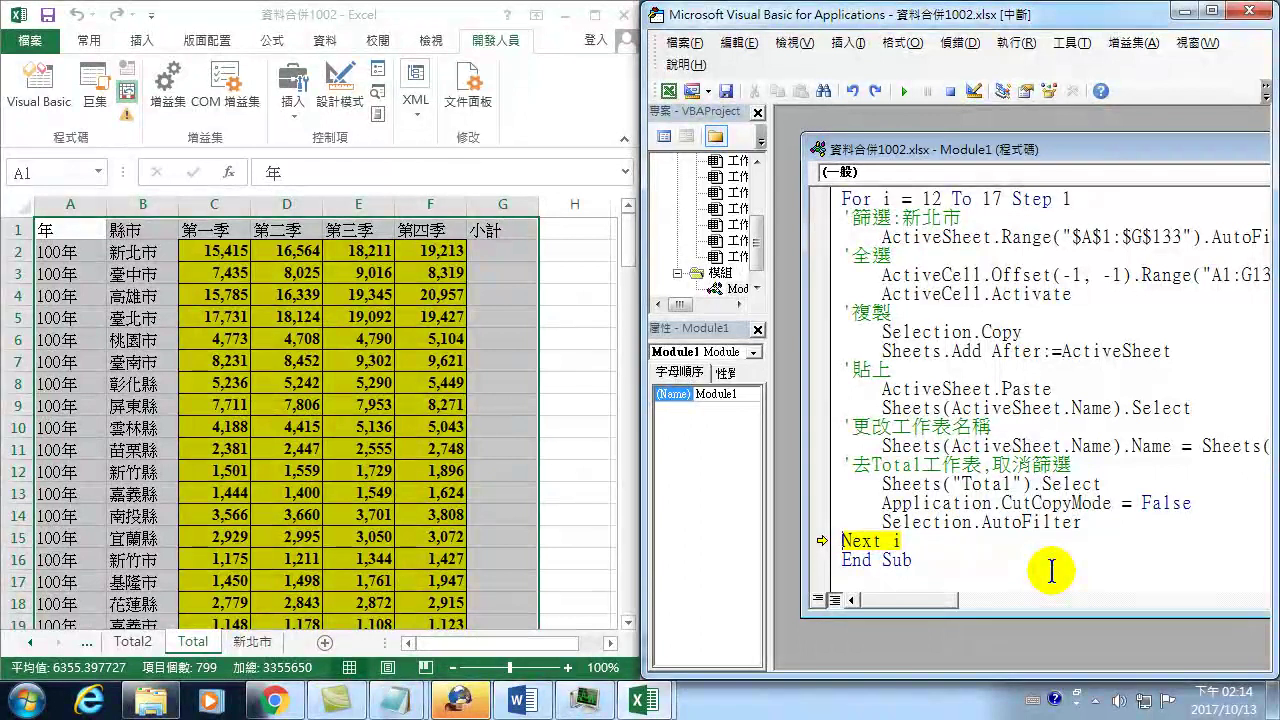
Step the macro into its second pass, filtering Total to 臺中市, then run on until error 1004 appears.
key("F8")
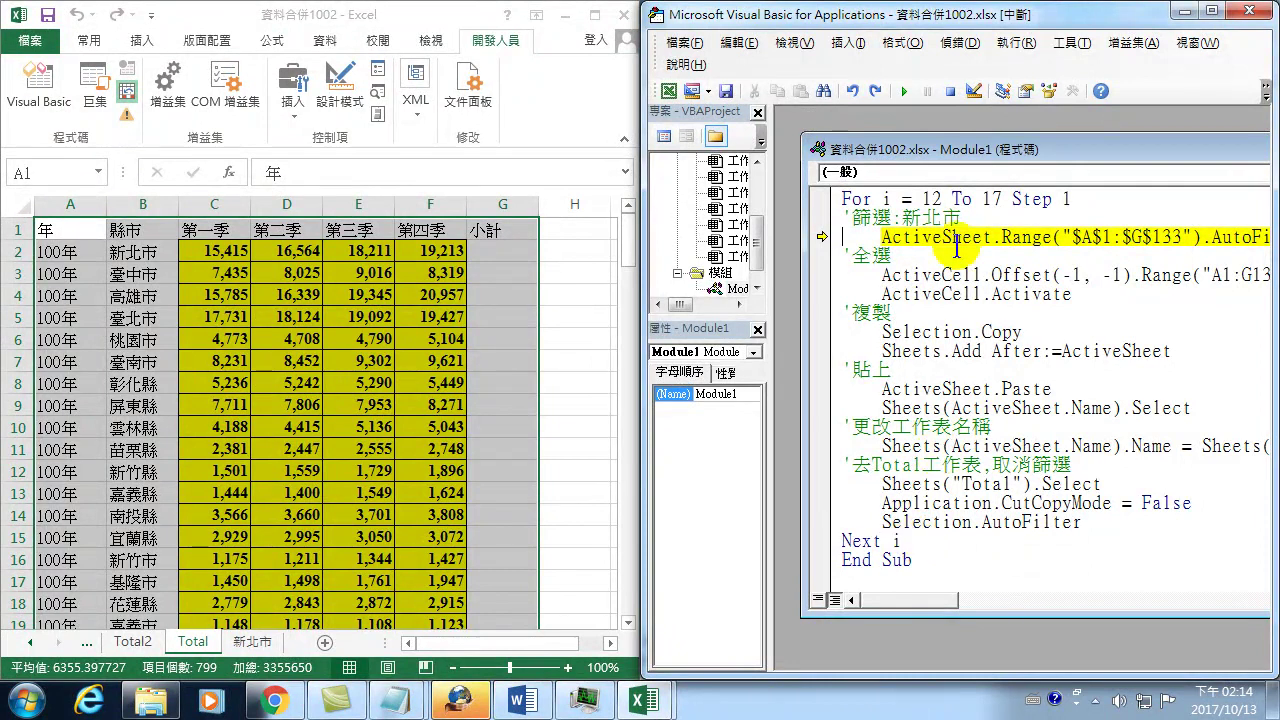
key("F8")
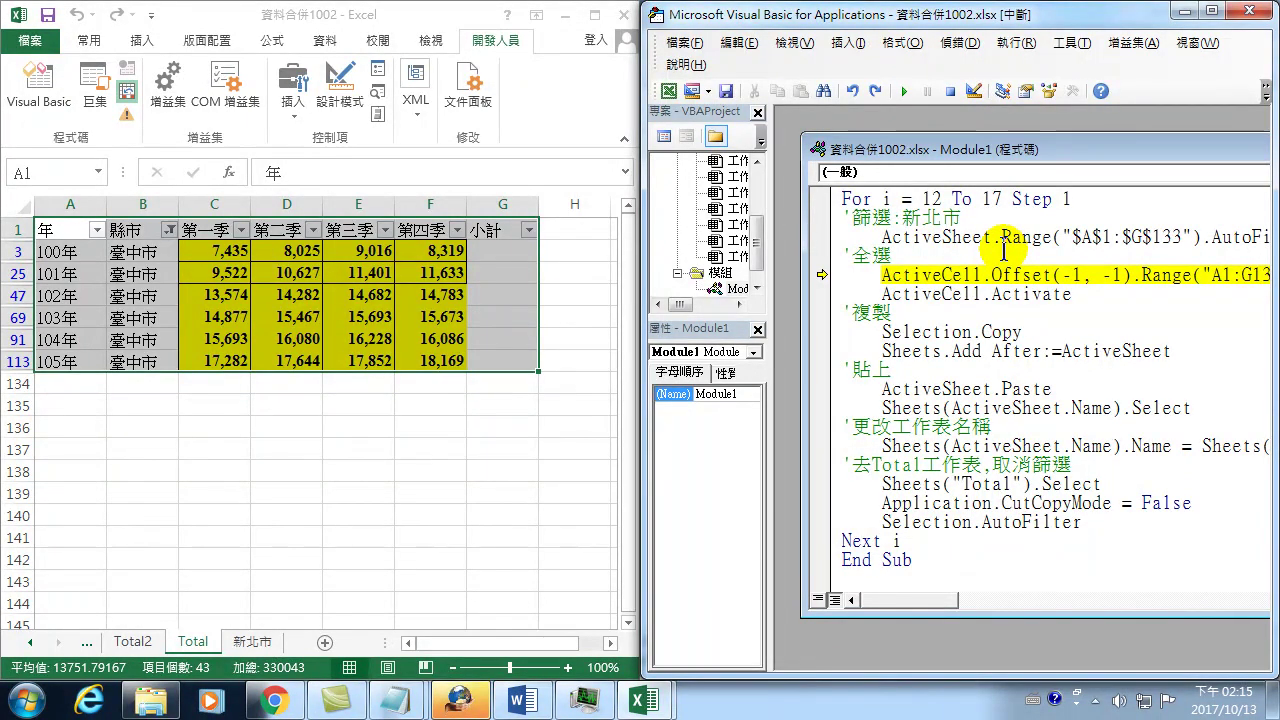
key("F5")
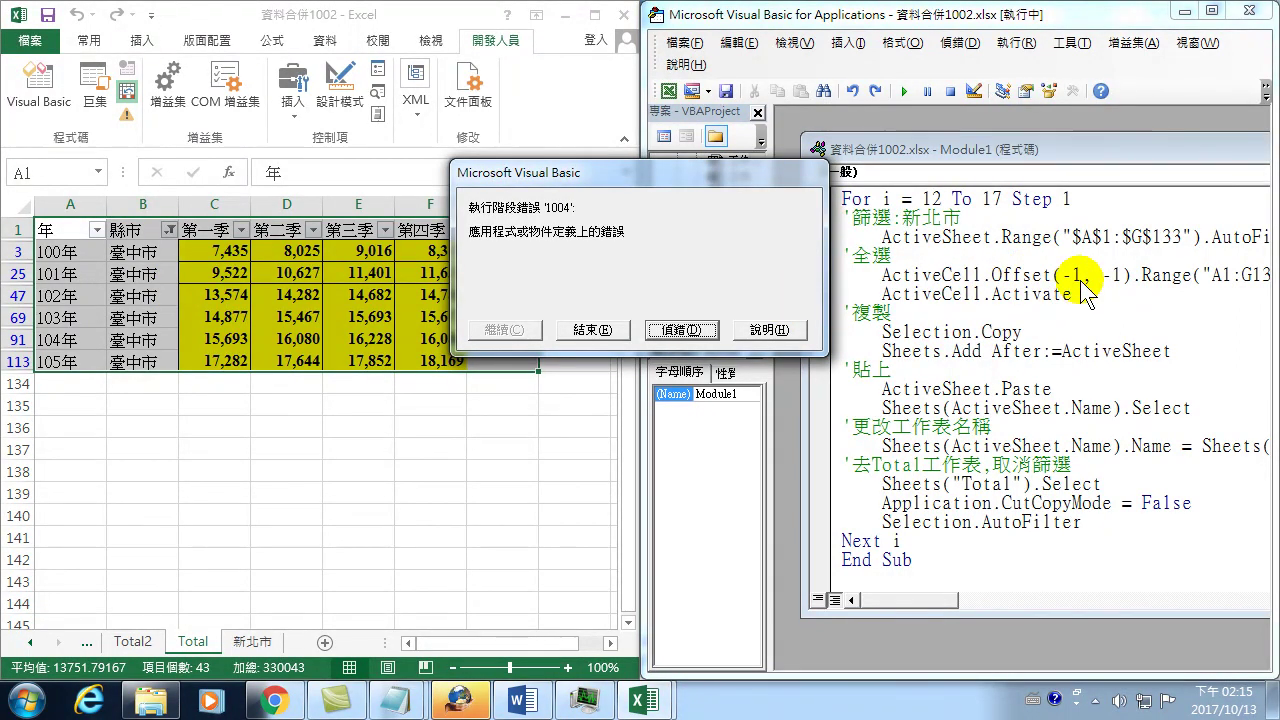
End the macro at the error 1004 dialog and check the 臺中市 rows by selecting A1 and B3.
left_click(592, 330)
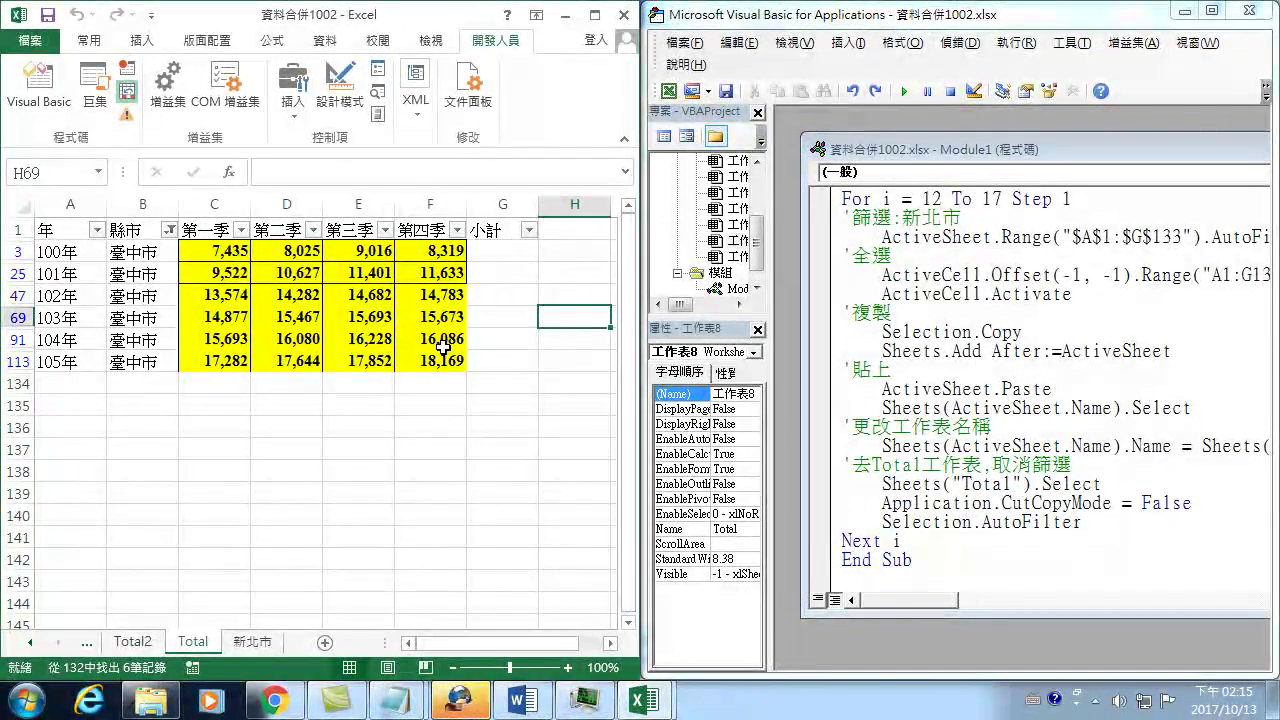
left_click(70, 230)
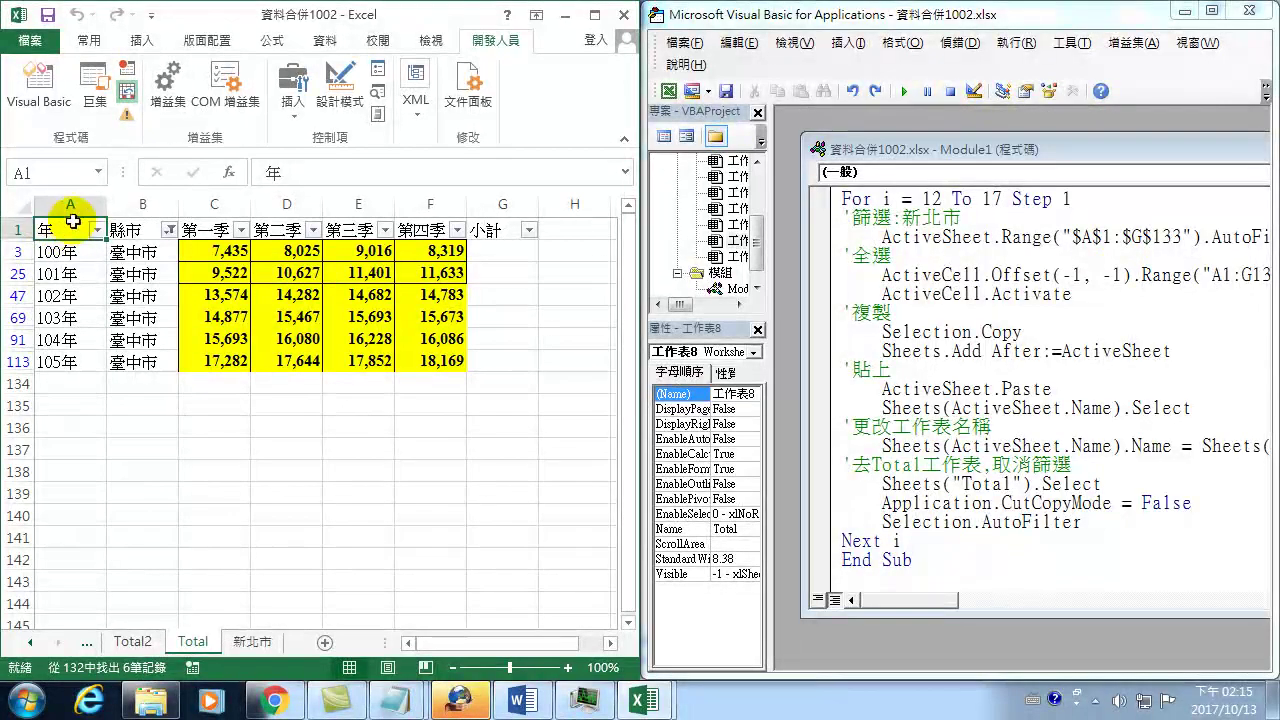
left_click(136, 253)
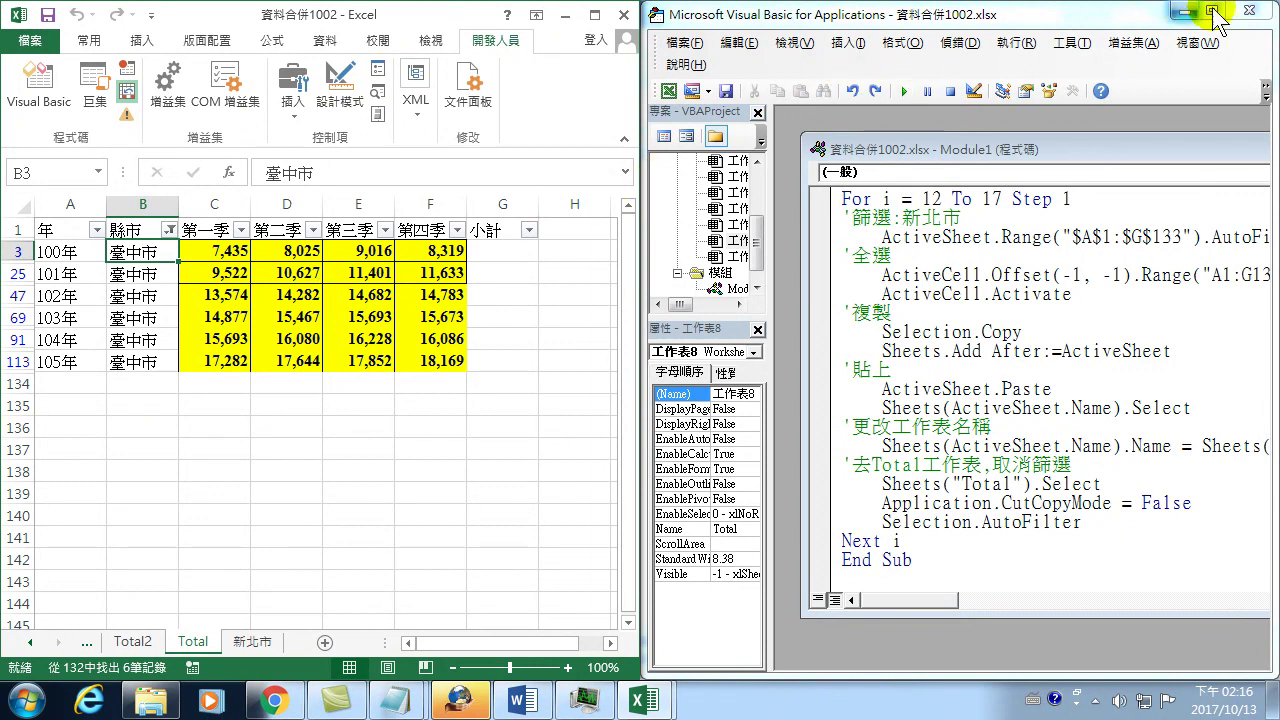
Close the VBA editor, maximize Excel, and turn off the filter on Total so all rows show.
left_click(1262, 14)
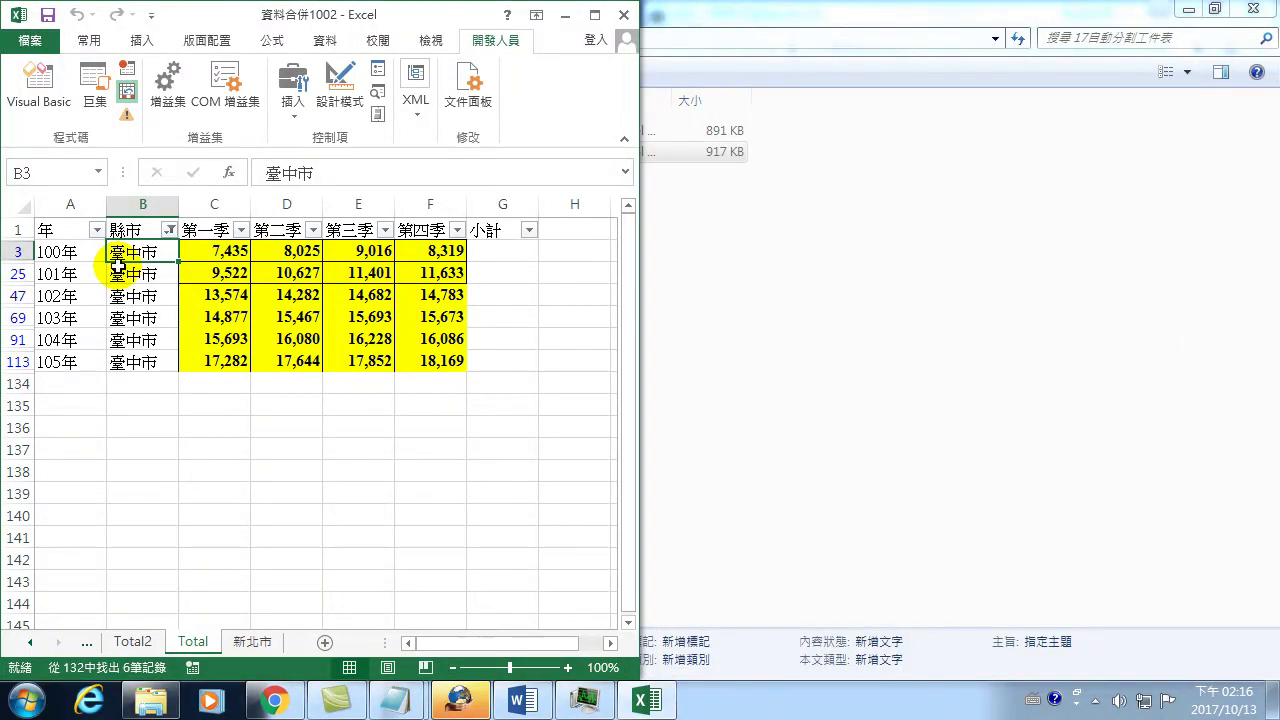
left_click(89, 40)
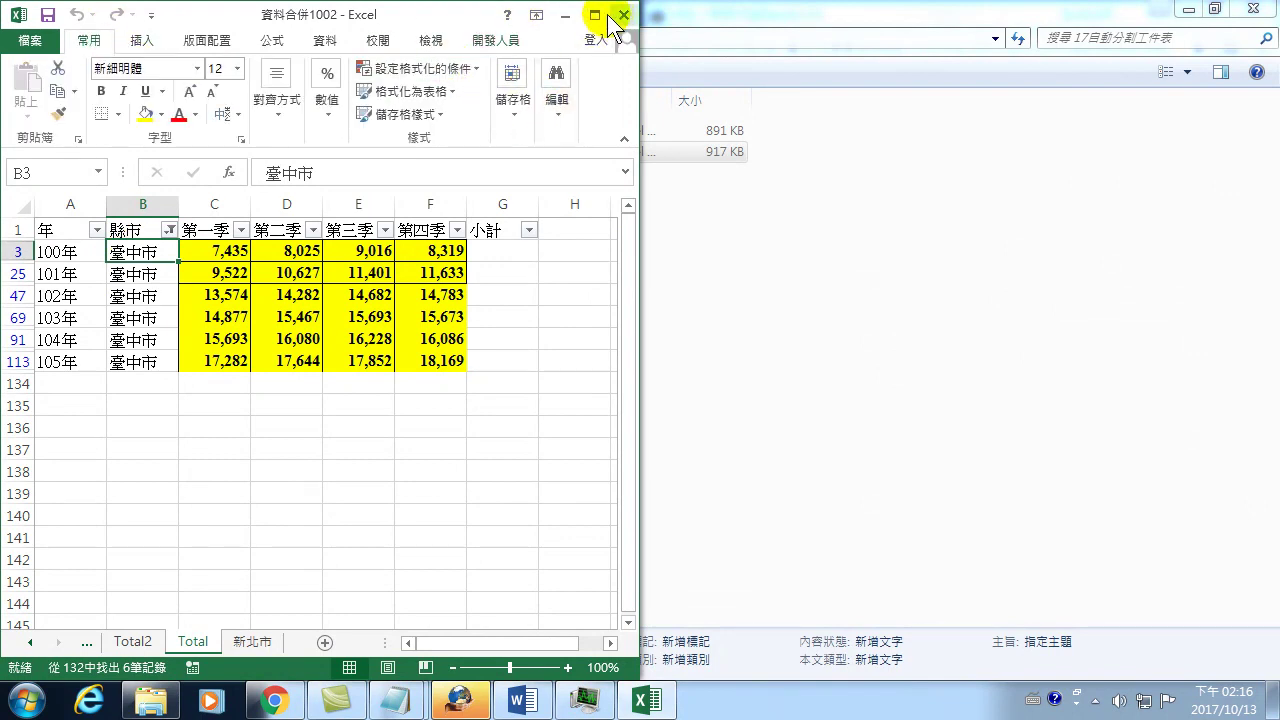
left_click(594, 15)
left_click(1132, 90)
left_click(1150, 211)
left_click(132, 248)
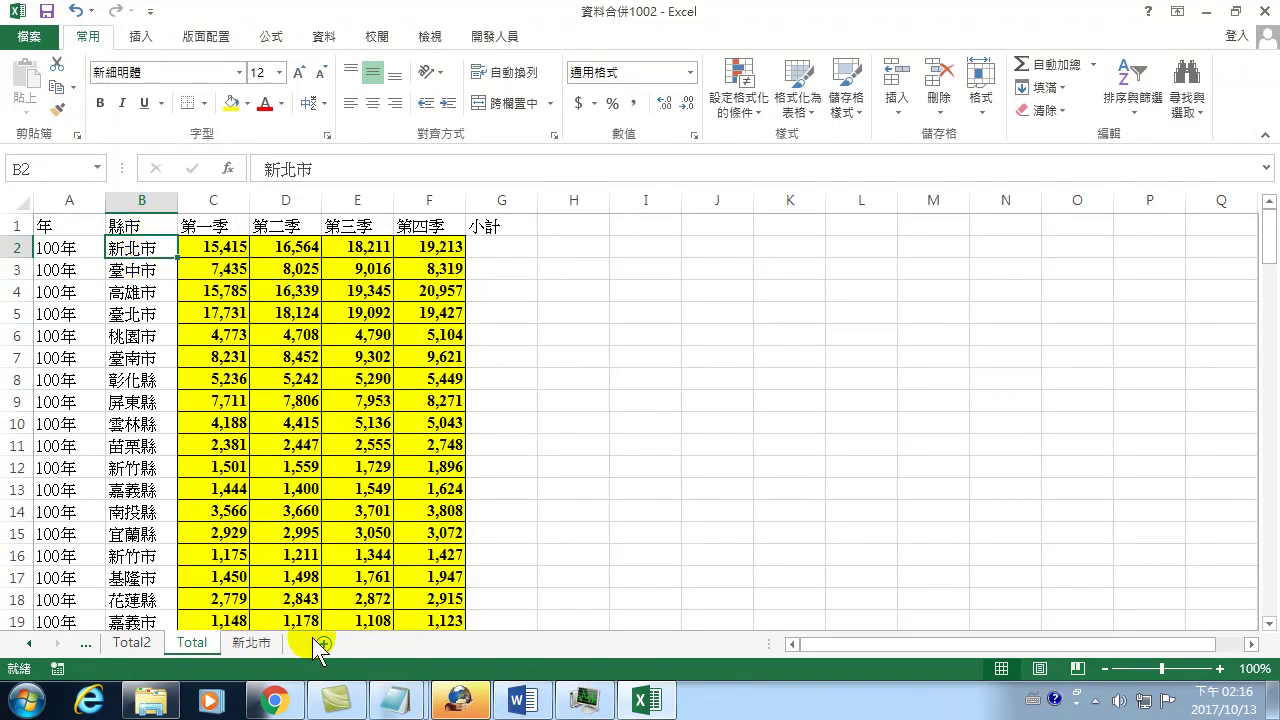
Delete the leftover 新北市 sheet and open the Macros dialog from 開發人員 > 巨集.
right_click(251, 643)
left_click(312, 438)
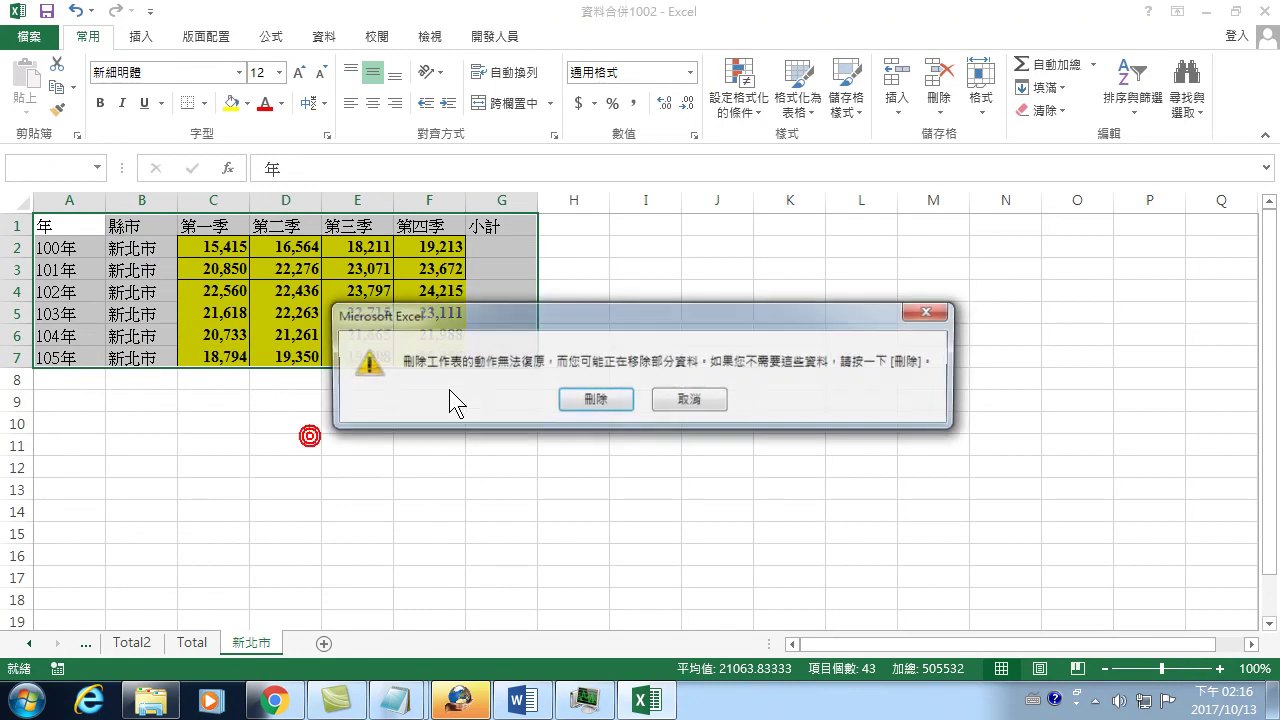
left_click(591, 400)
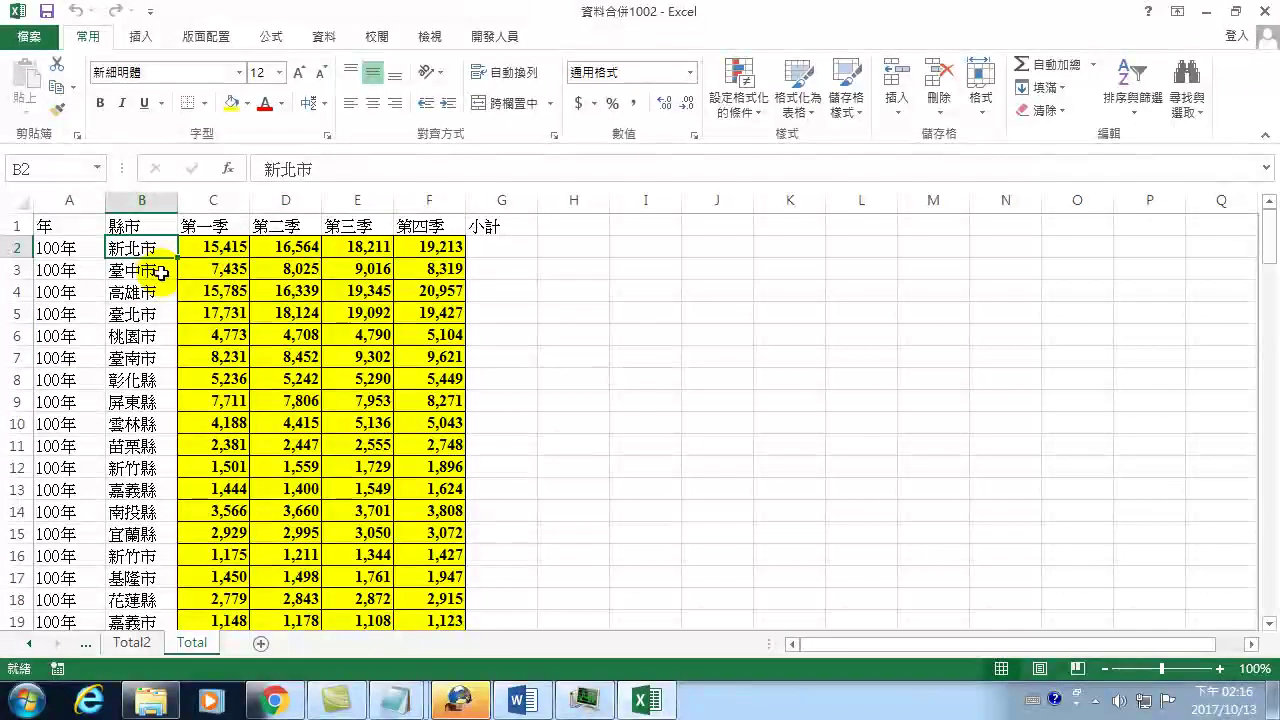
left_click(488, 34)
left_click(106, 90)
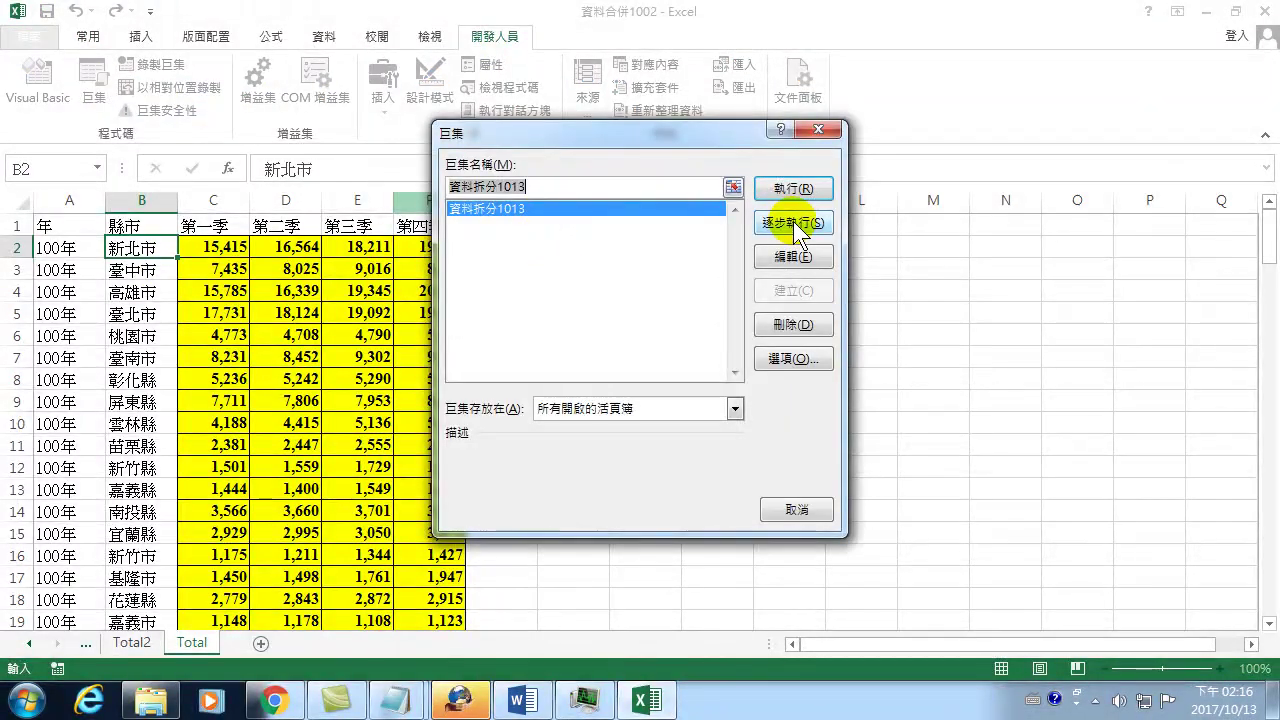
Step through 資料拆分1013's first pass with F8, creating the 新北市 sheet and clearing Total's filter.
left_click(793, 221)
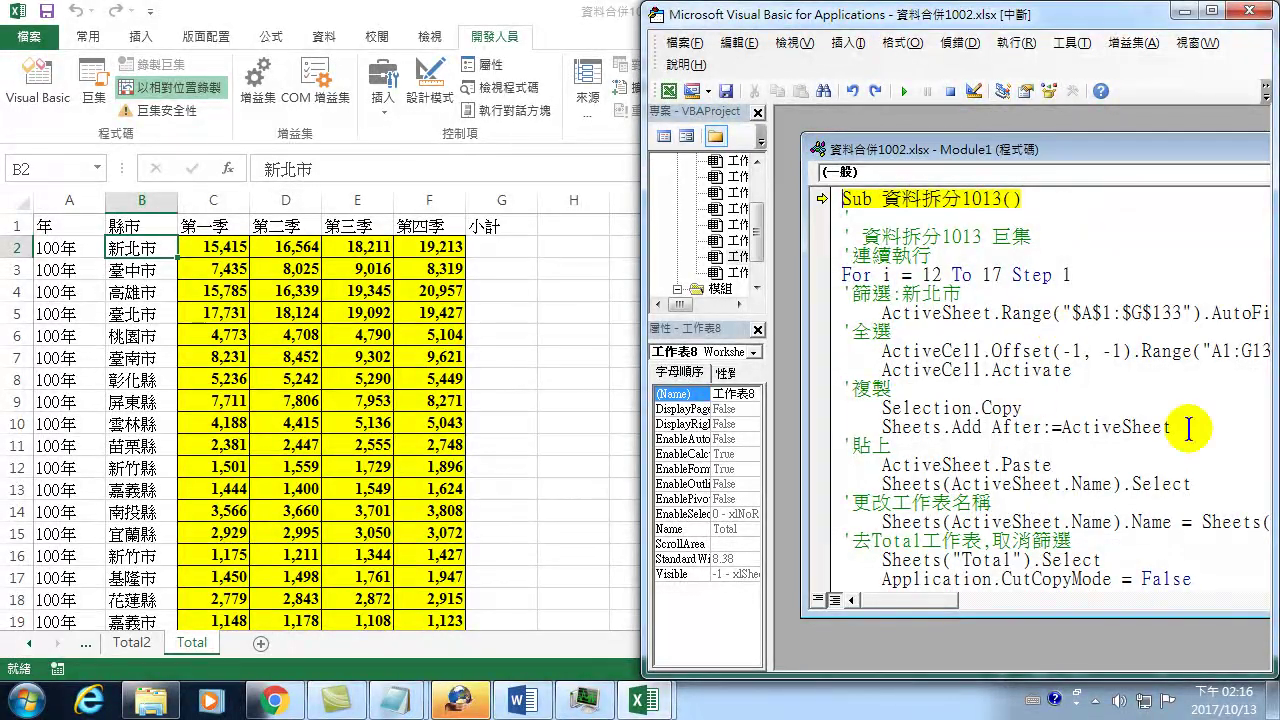
key("F8")
key("F8")
key("F8")
key("F8")
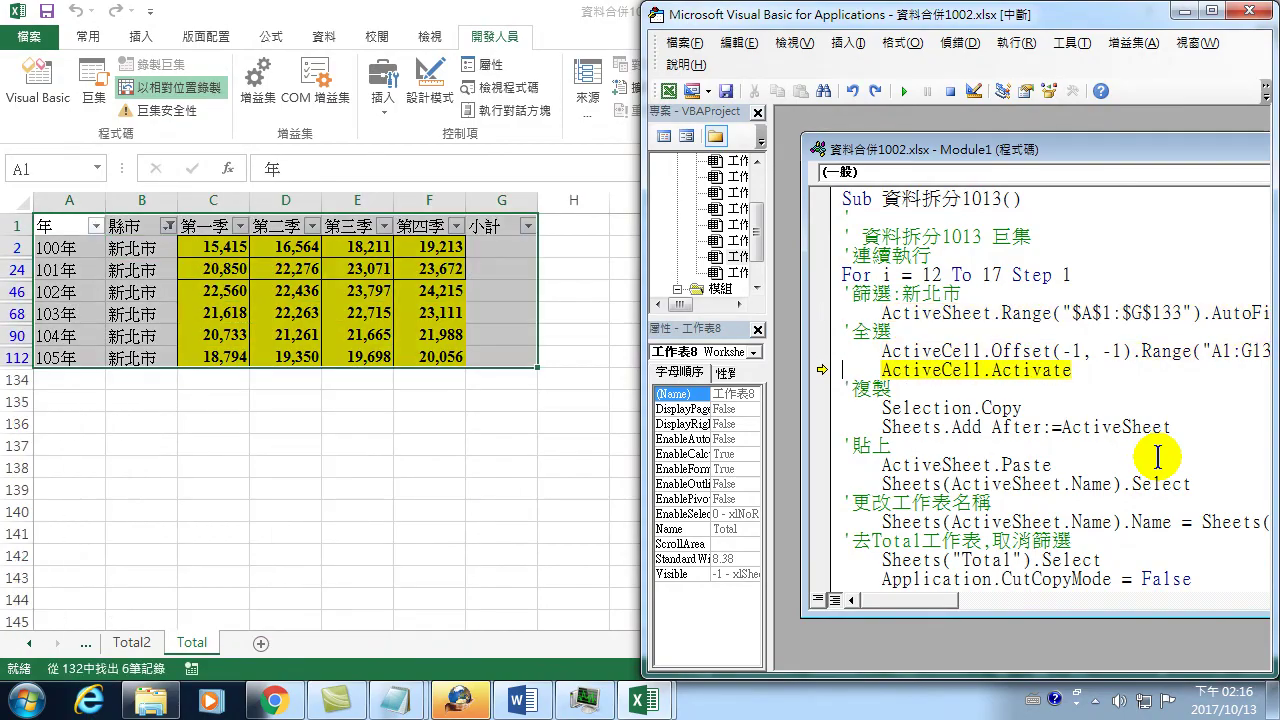
key("F8")
key("F8")
key("F8")
key("F8")
key("F8")
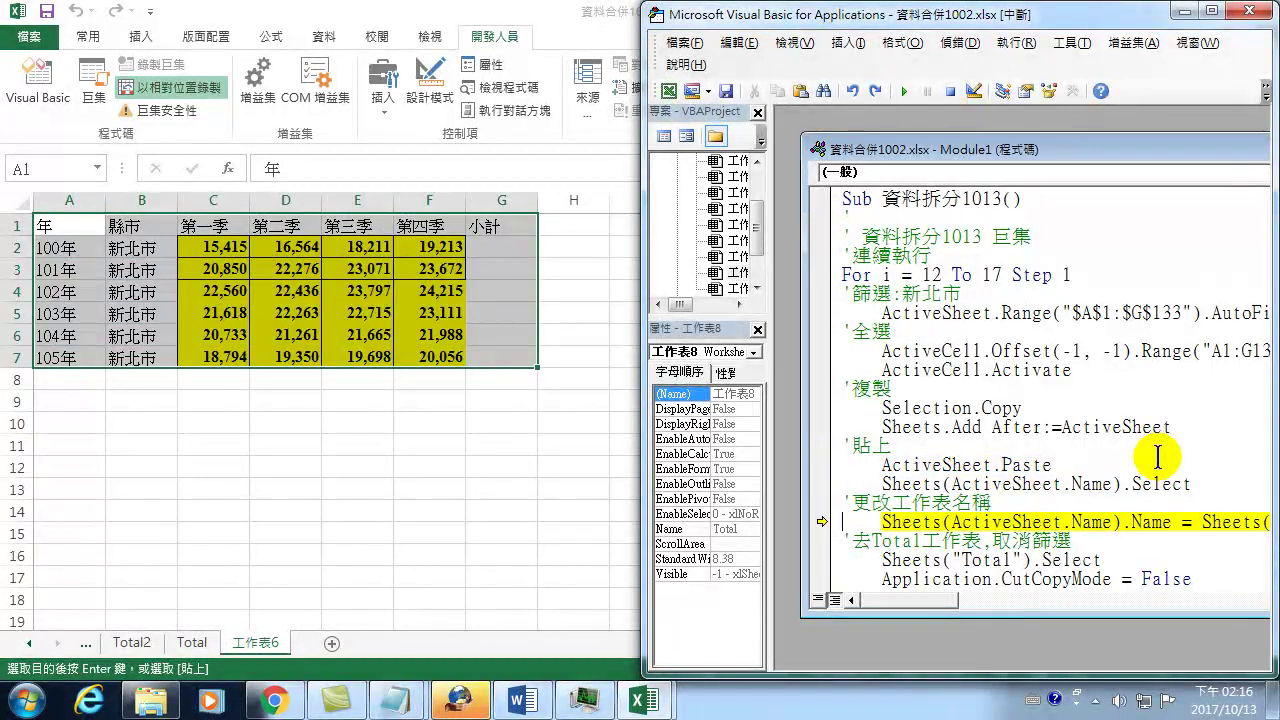
key("F8")
key("F8")
key("F8")
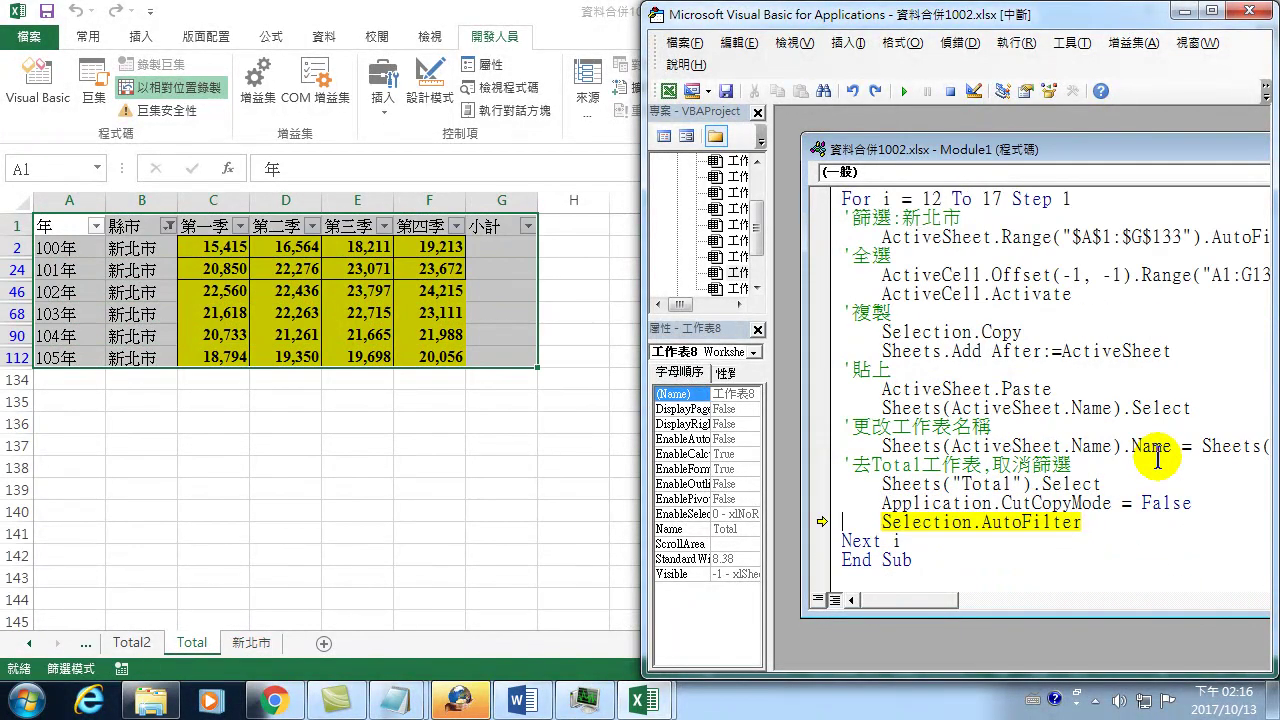
key("F8")
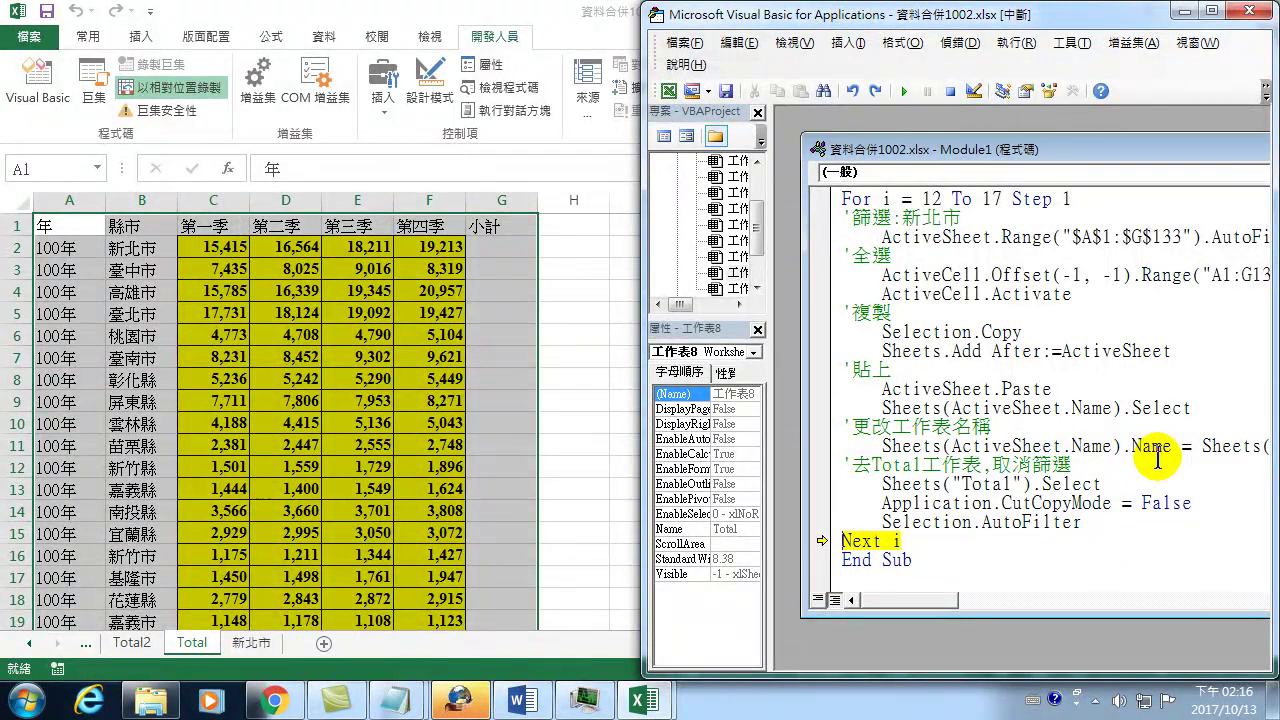
Step into the 臺中市 pass, run on into error 1004, and end the macro.
key("F8")
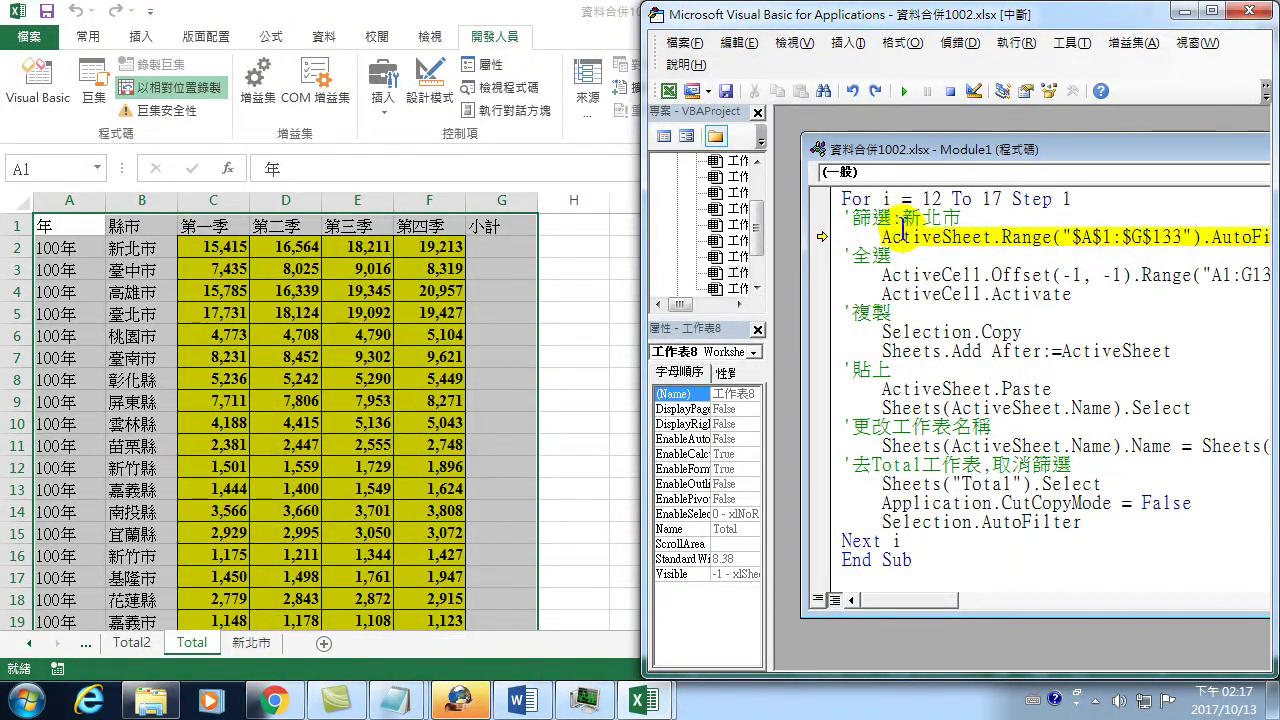
key("F8")
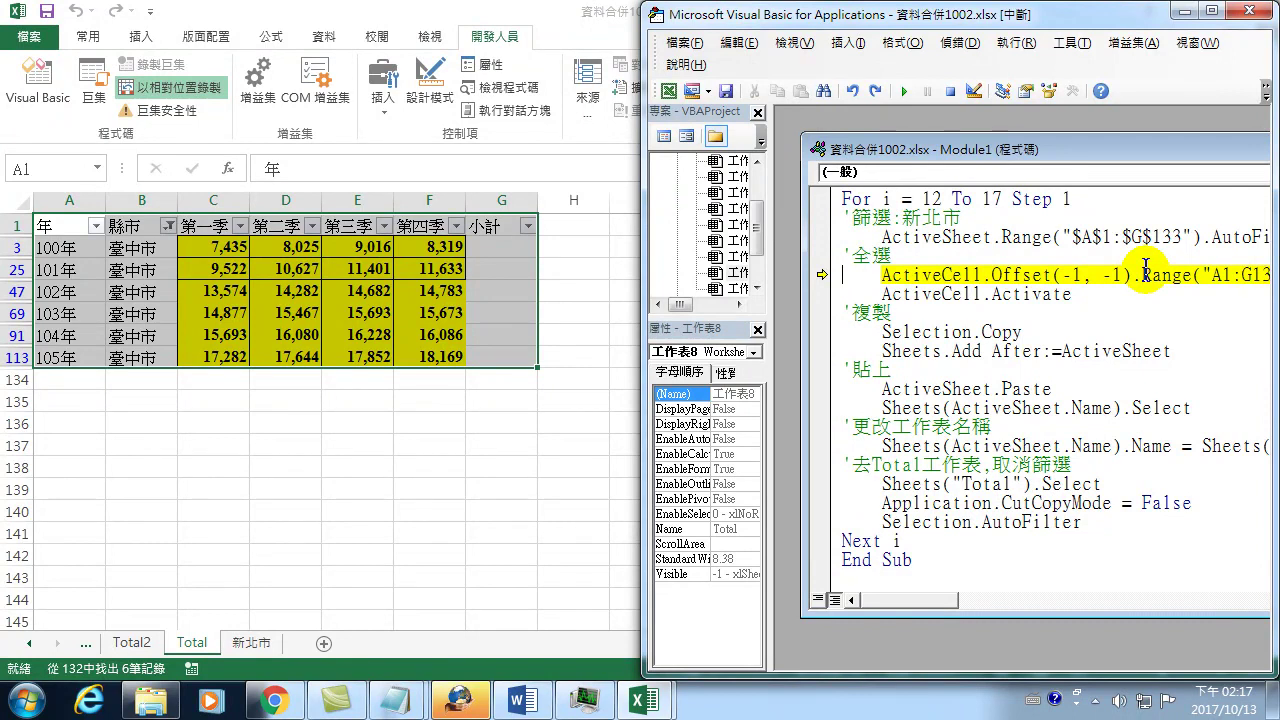
key("F5")
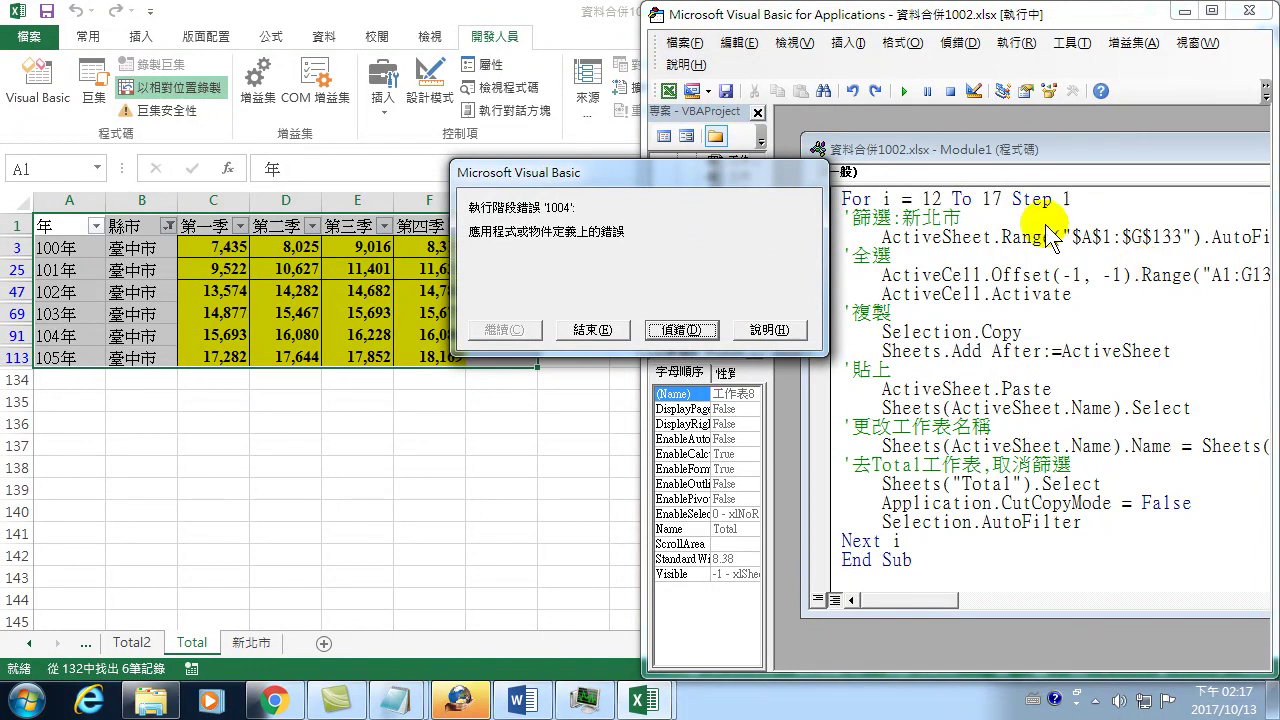
left_click(592, 330)
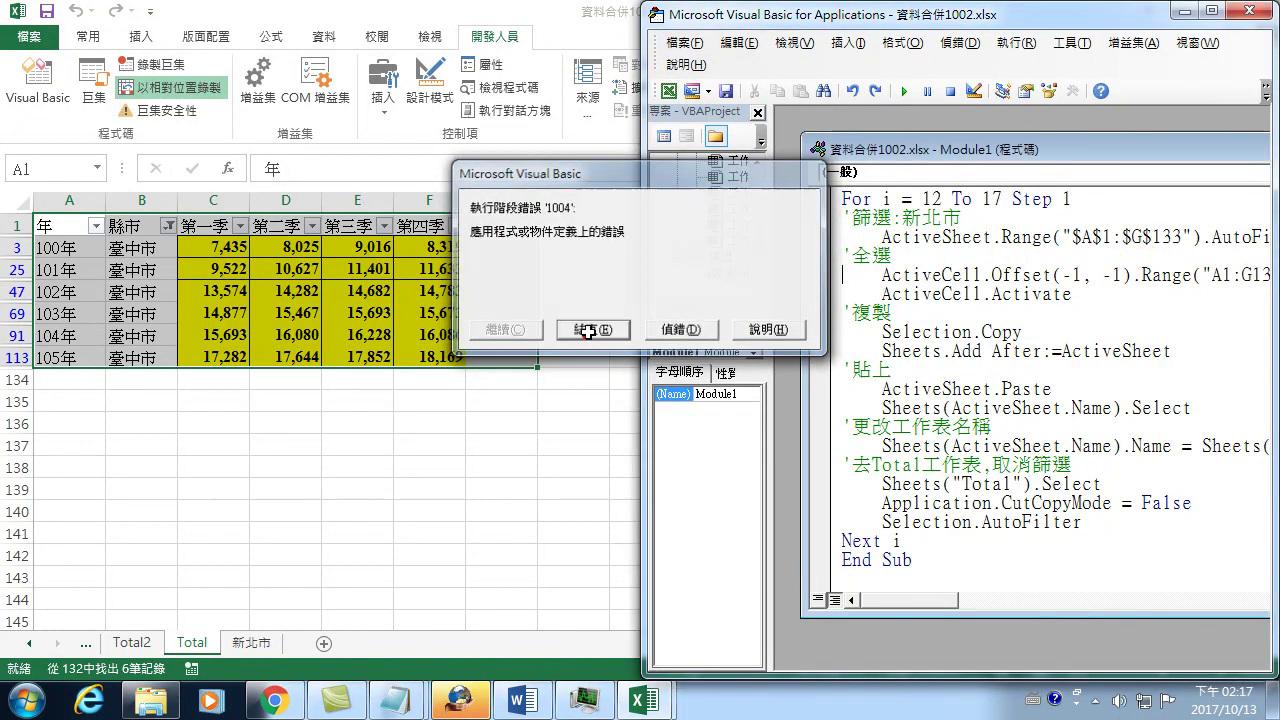
Add a Range("B2").Select line below the '篩選:新北市 comment, then close the VBA editor.
left_click(1212, 12)
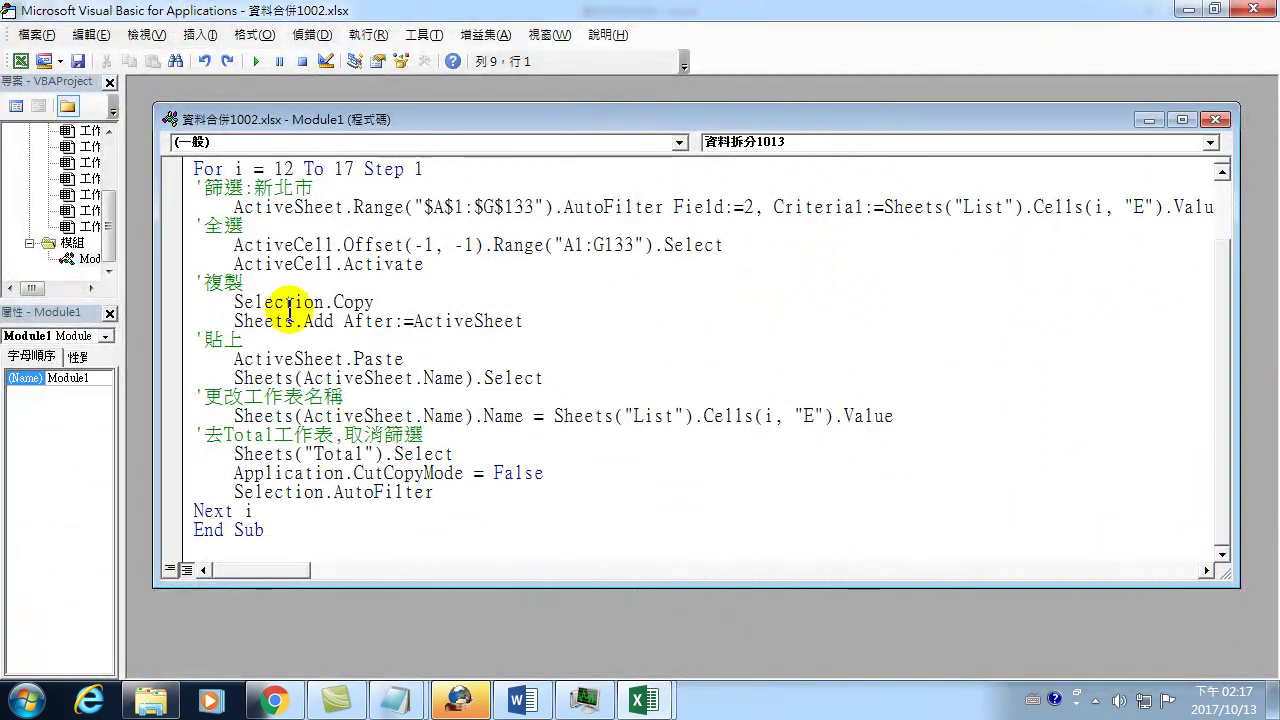
scroll(300, 310, "up", 2)
left_click(338, 262)
left_click(336, 269)
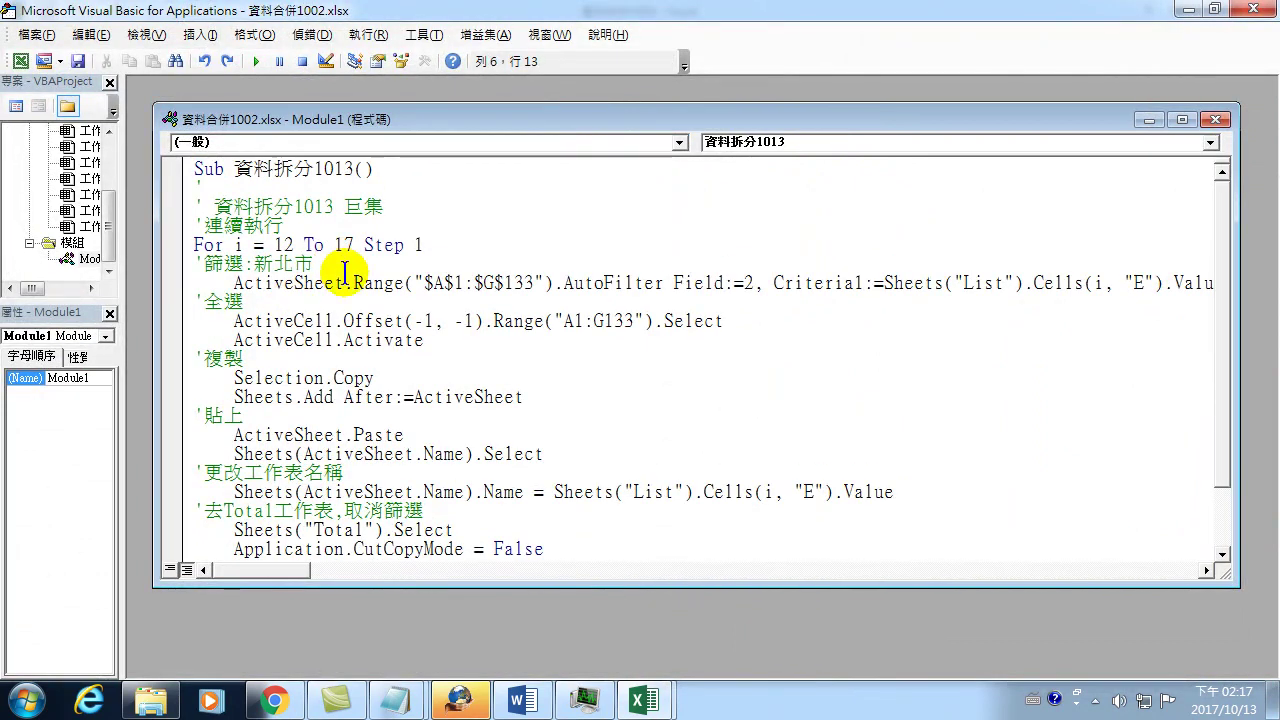
key("Return")
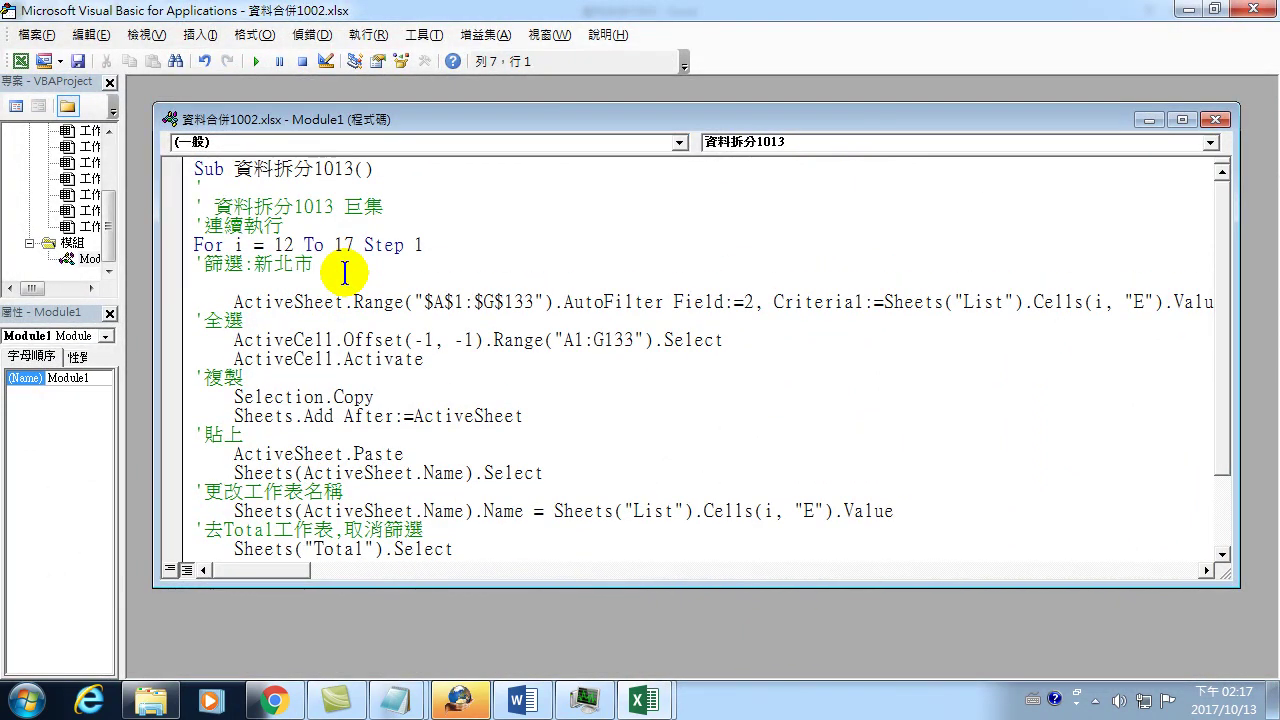
type("range(")
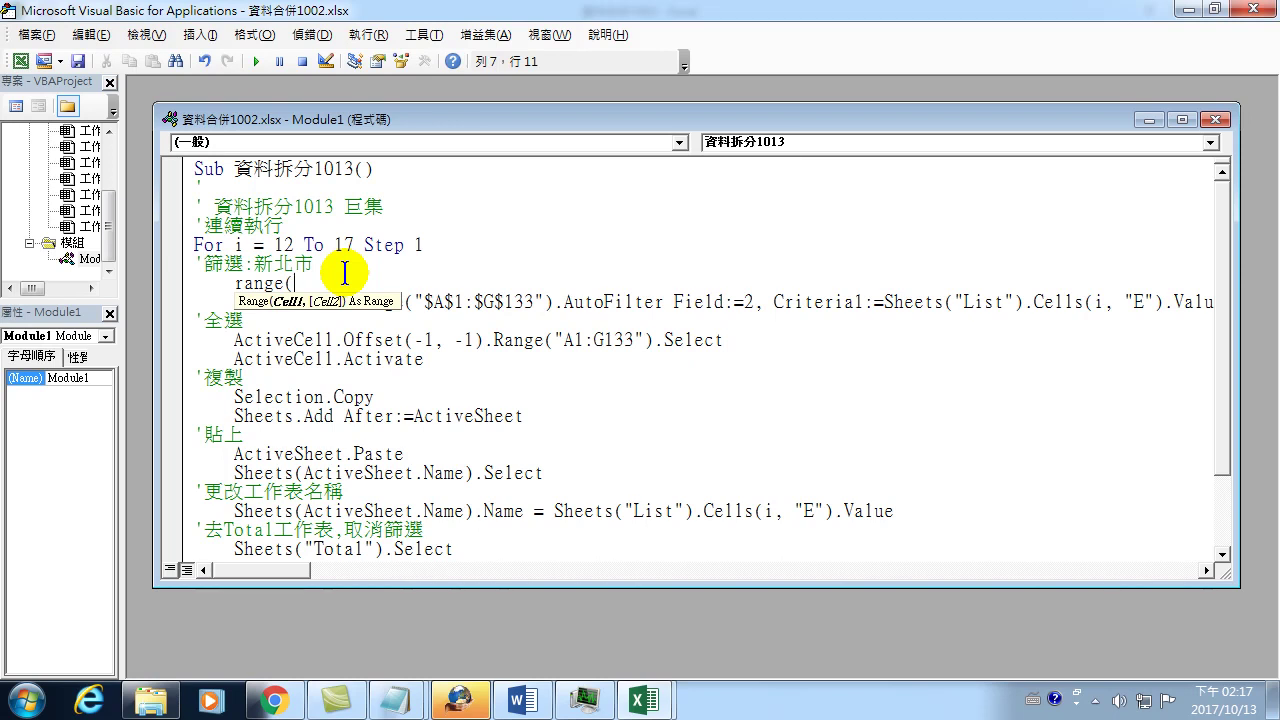
type("\"B2\"")
type(").sel")
key("Tab")
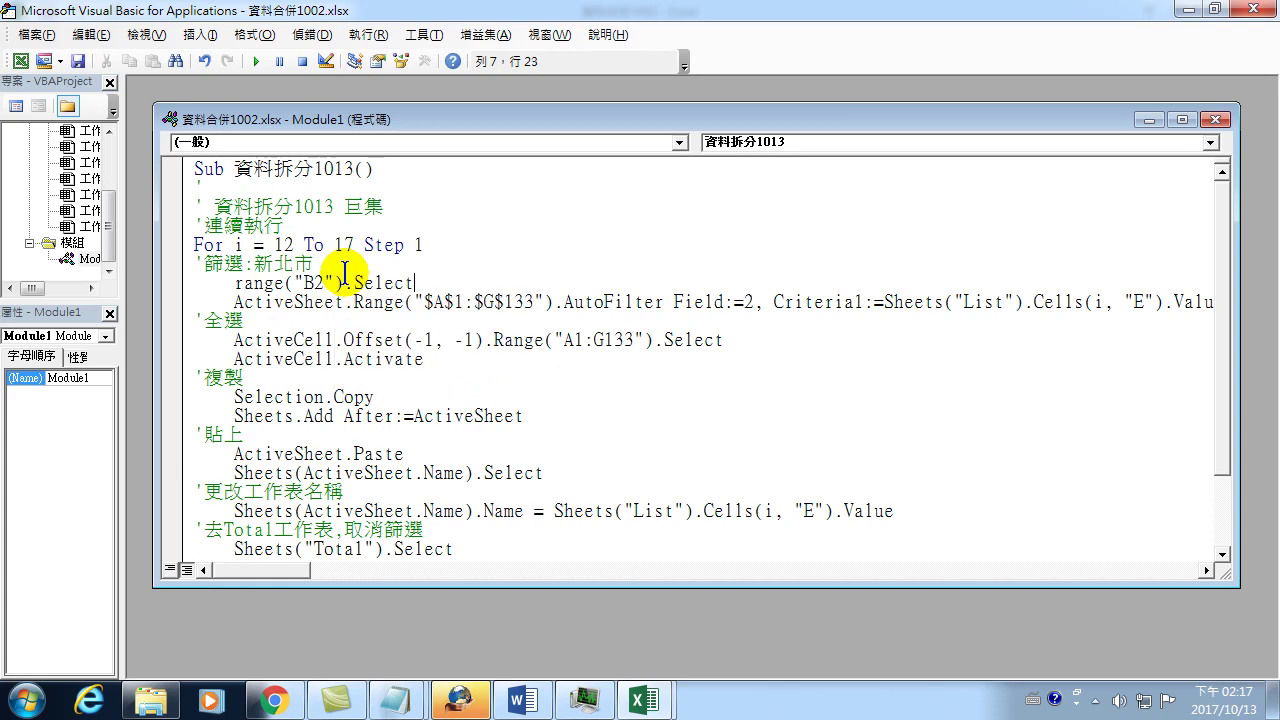
left_click(463, 390)
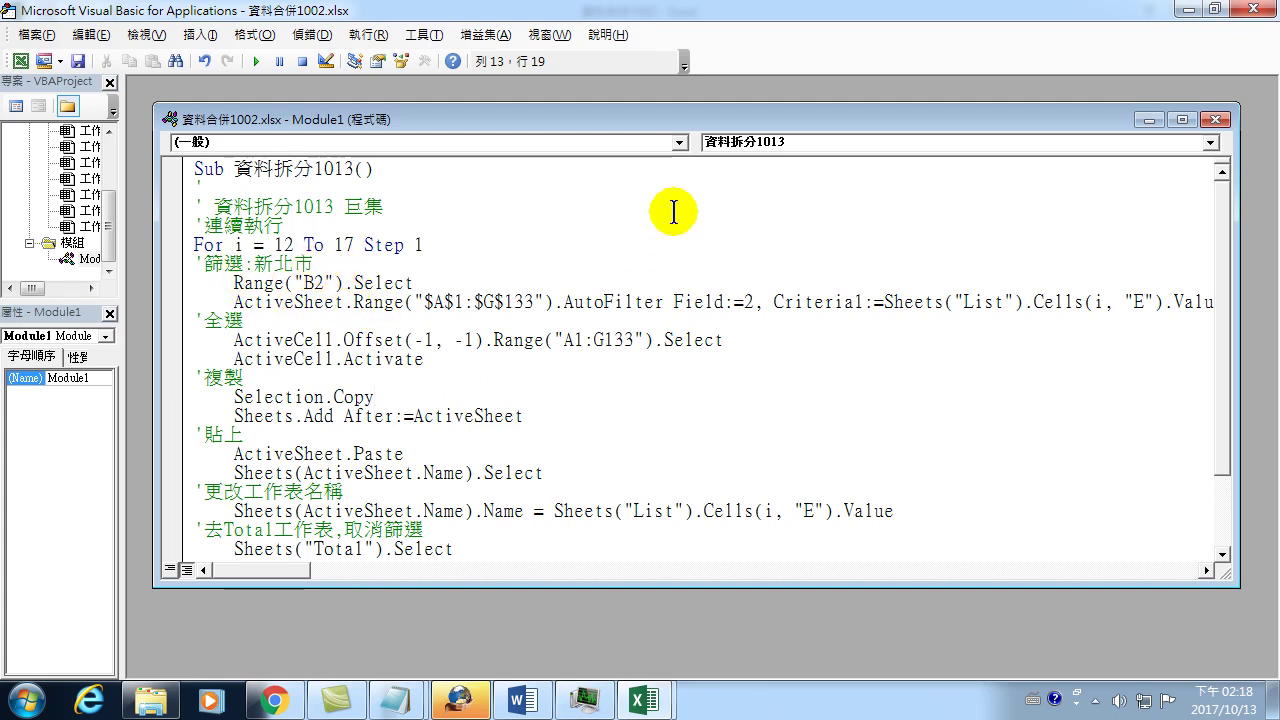
left_click(1254, 9)
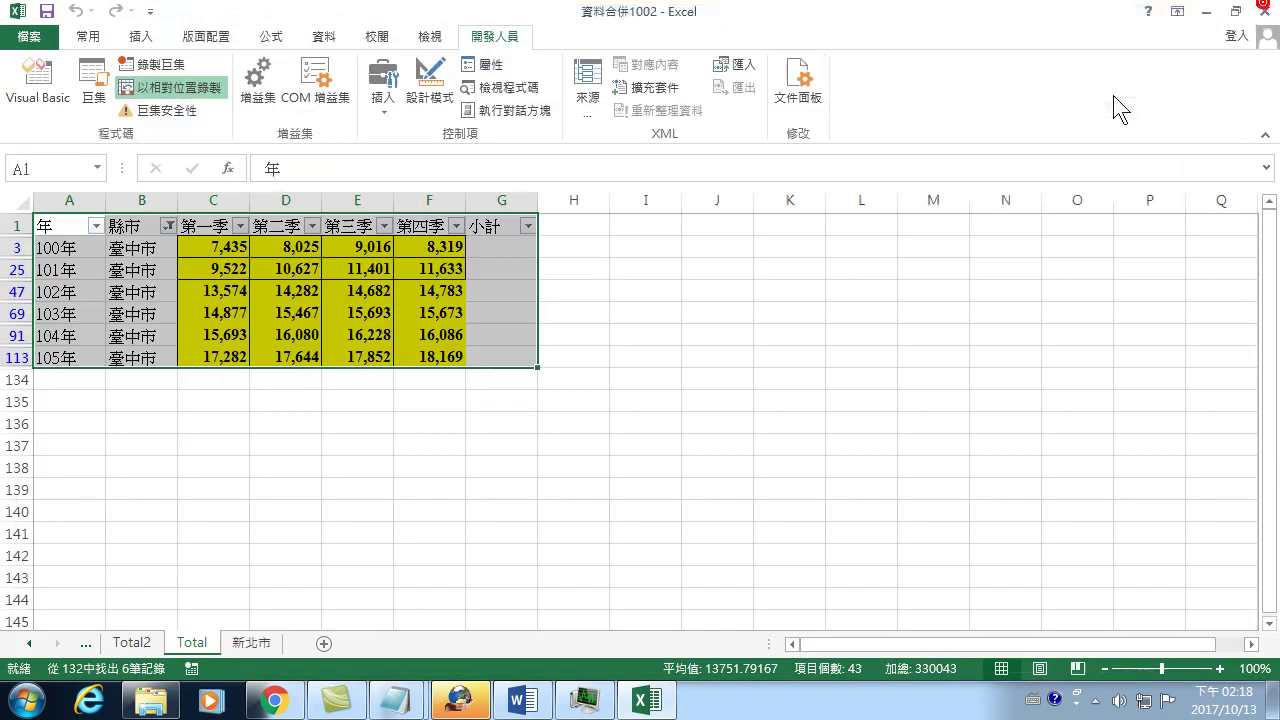
Turn off the filter on Total via 排序與篩選 so every county's rows show again.
left_click(131, 249)
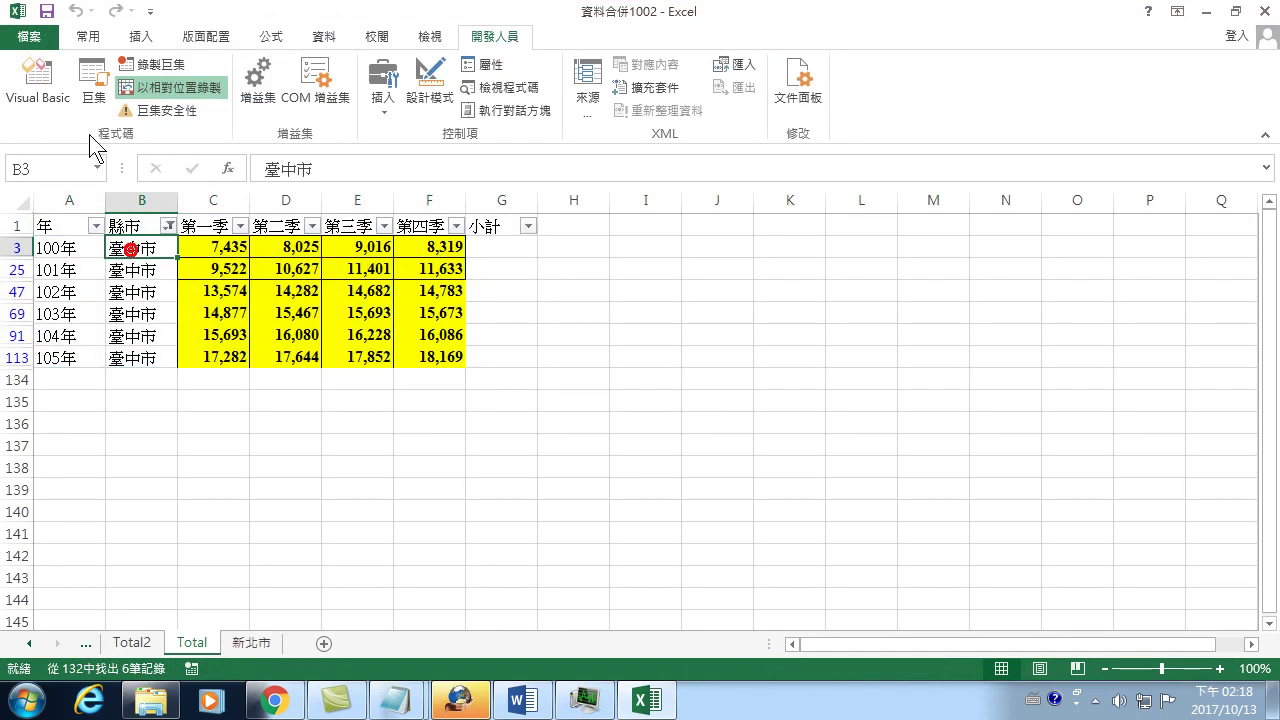
left_click(88, 36)
left_click(1131, 98)
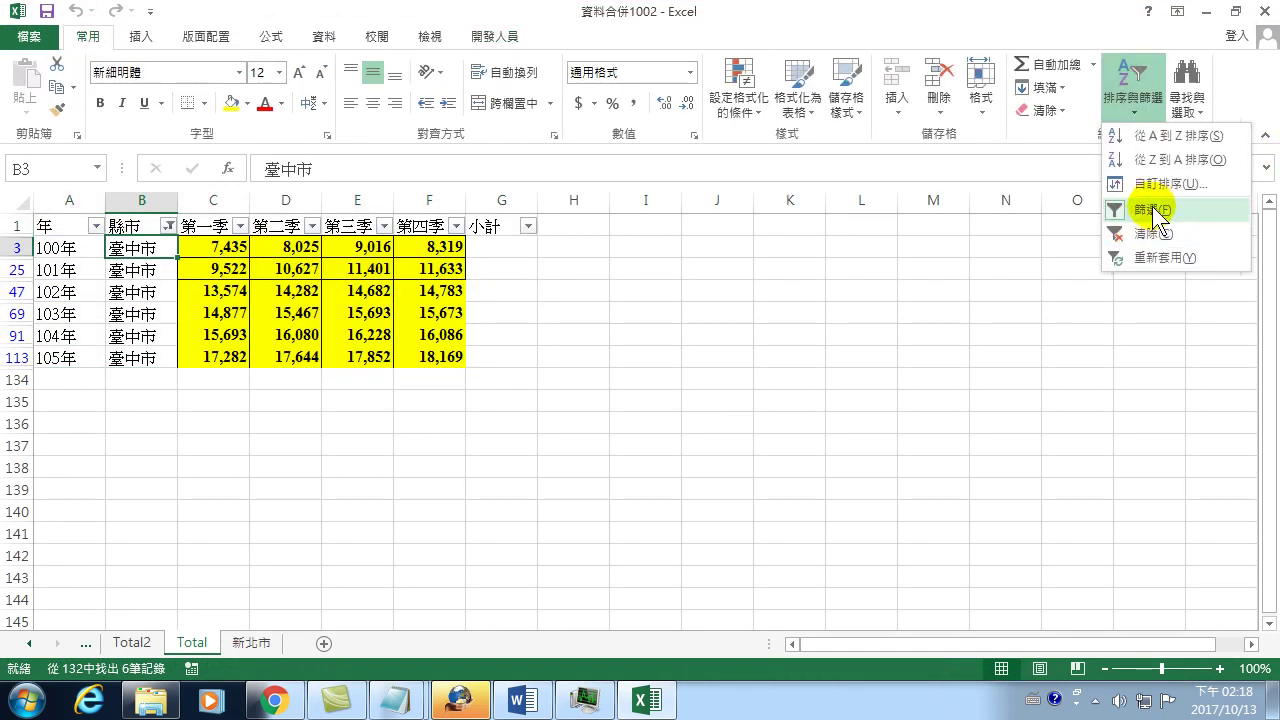
left_click(1145, 206)
left_click(143, 248)
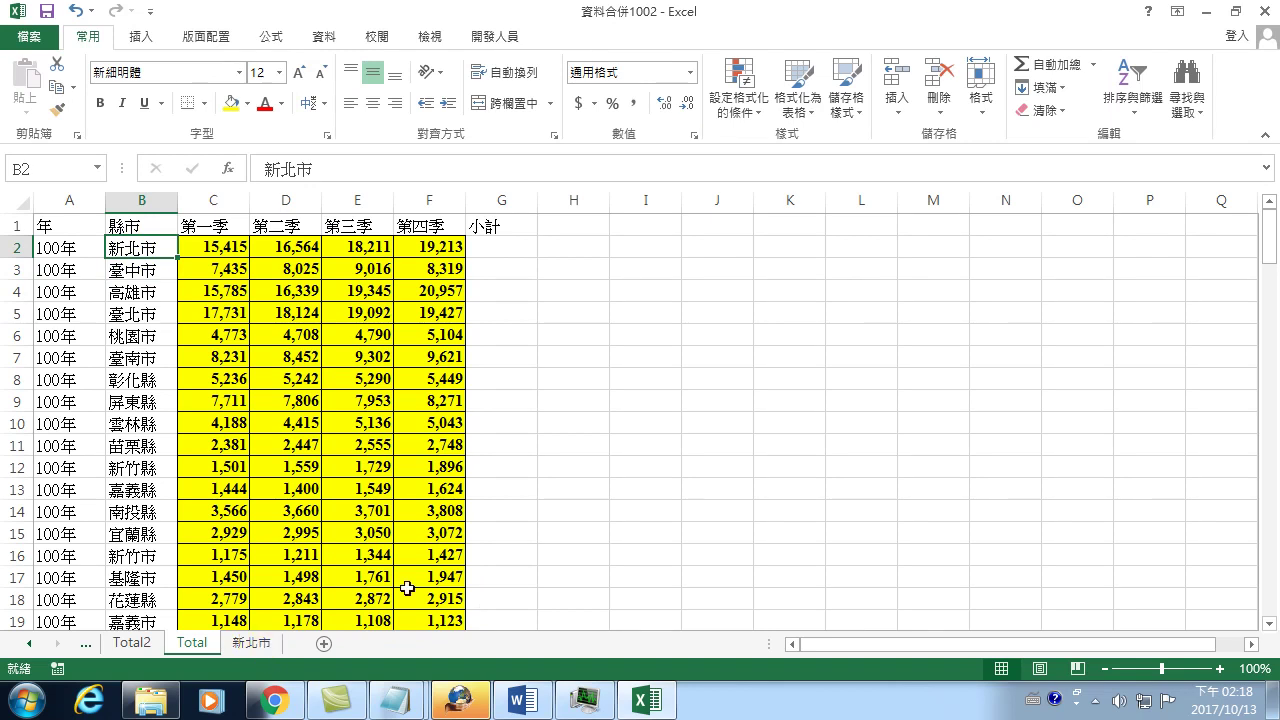
left_click(760, 386)
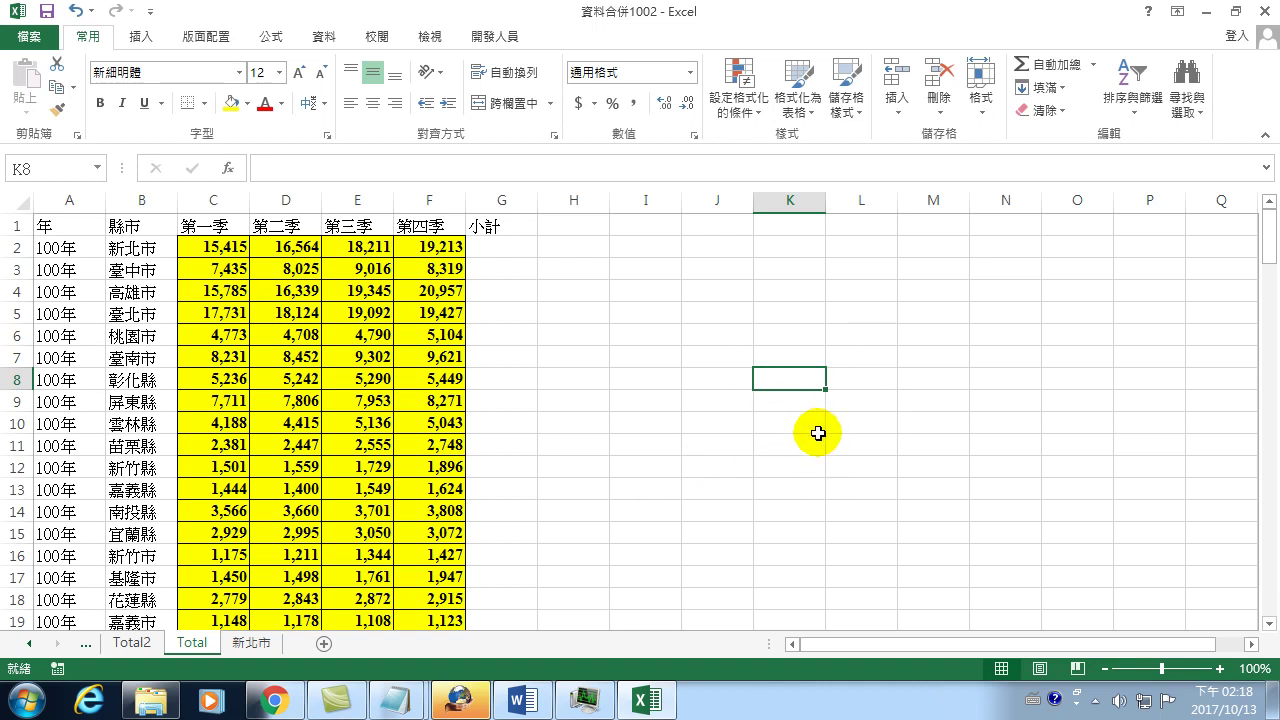
left_click(124, 251)
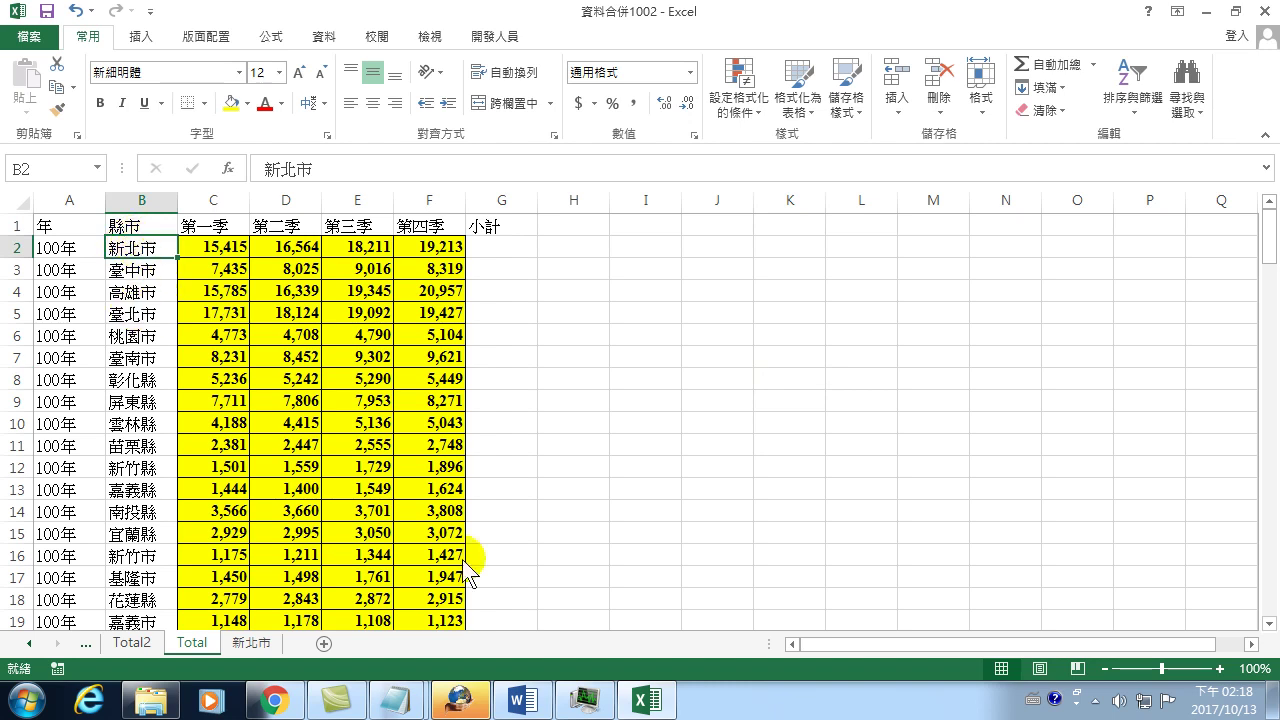
Delete the 新北市 sheet and open the Macros dialog from 開發人員 > 巨集.
right_click(250, 643)
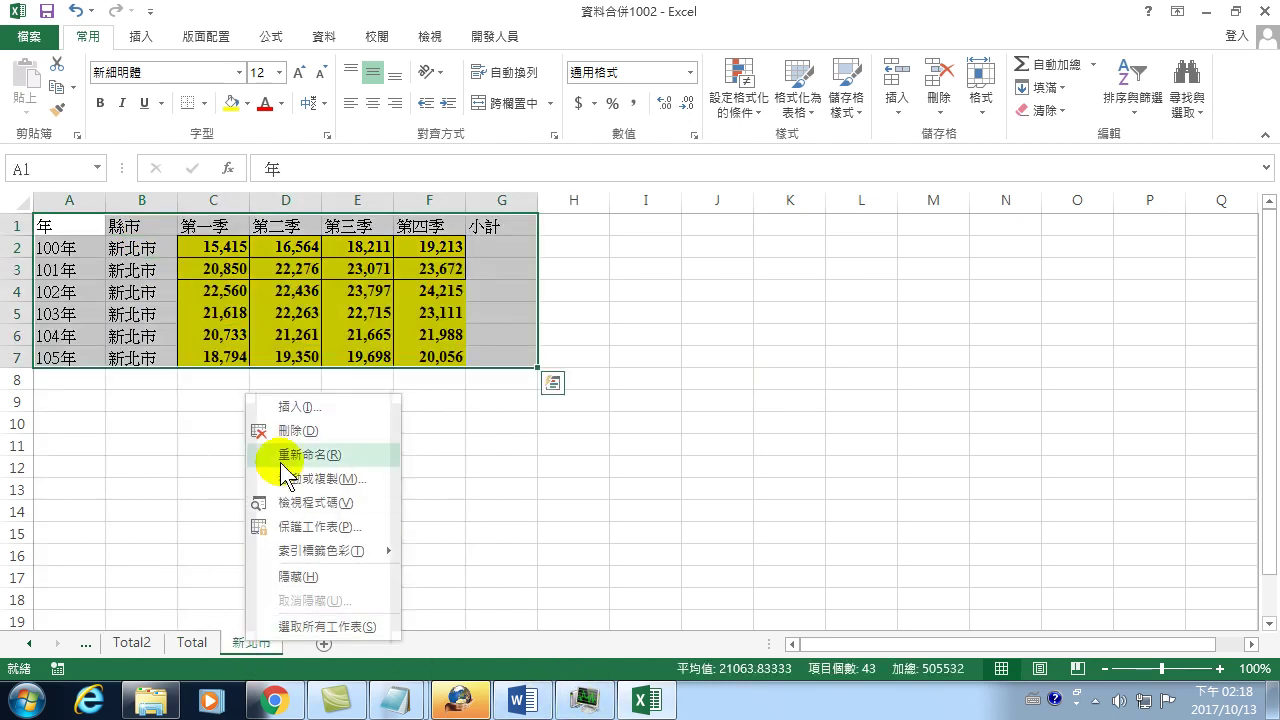
left_click(290, 430)
left_click(598, 398)
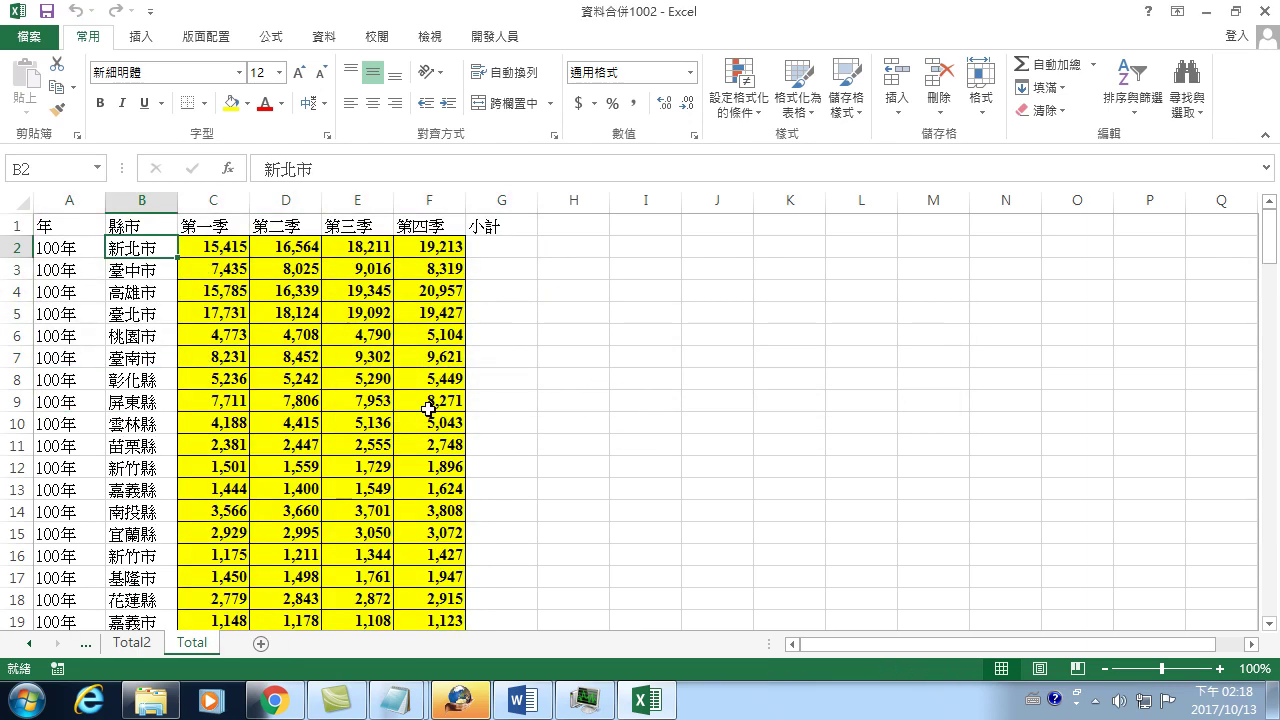
left_click(487, 40)
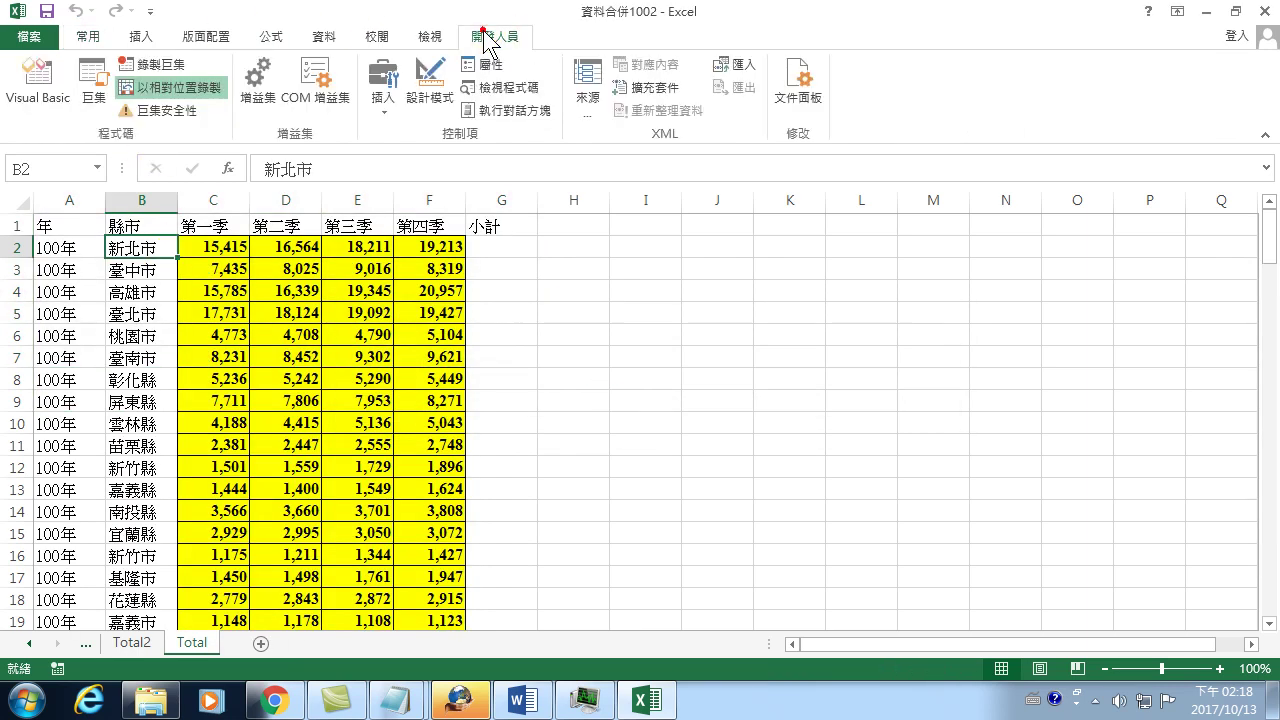
left_click(93, 88)
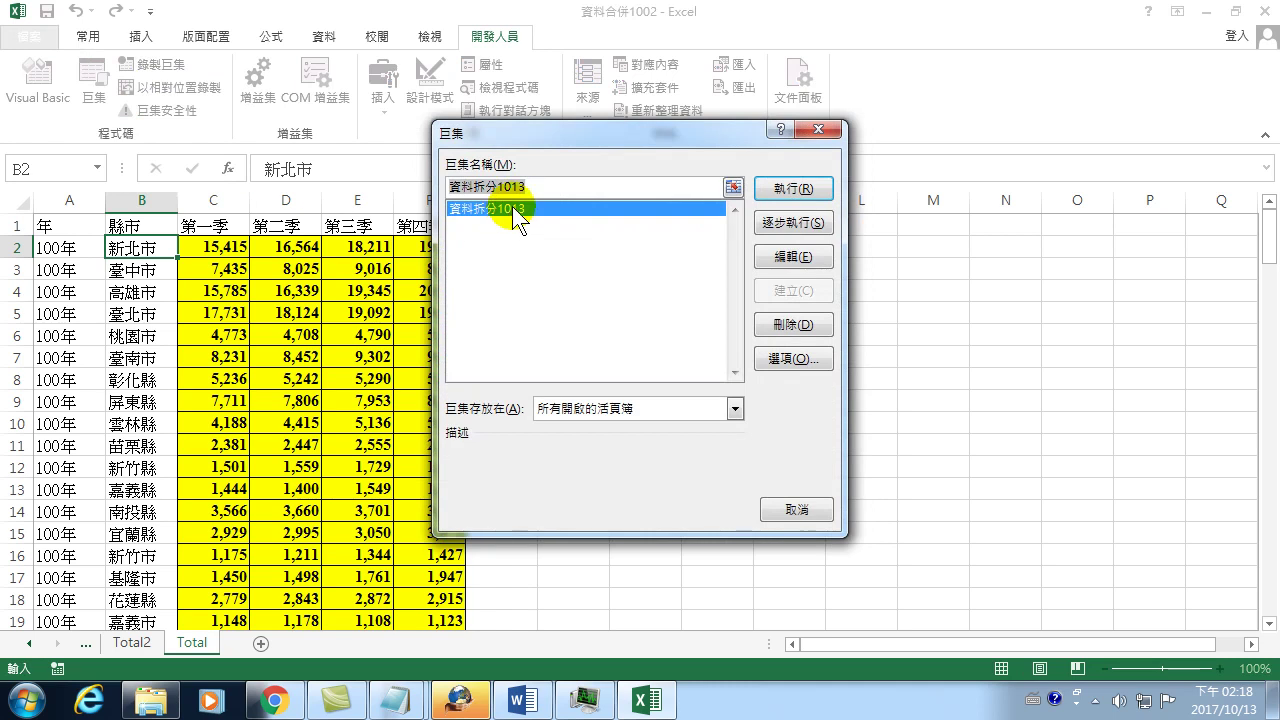
Run 資料拆分1013 in full, creating sheets 新北市, 臺中市, 高雄市, 臺北市, 桃園市 and 臺南市.
left_click(790, 189)
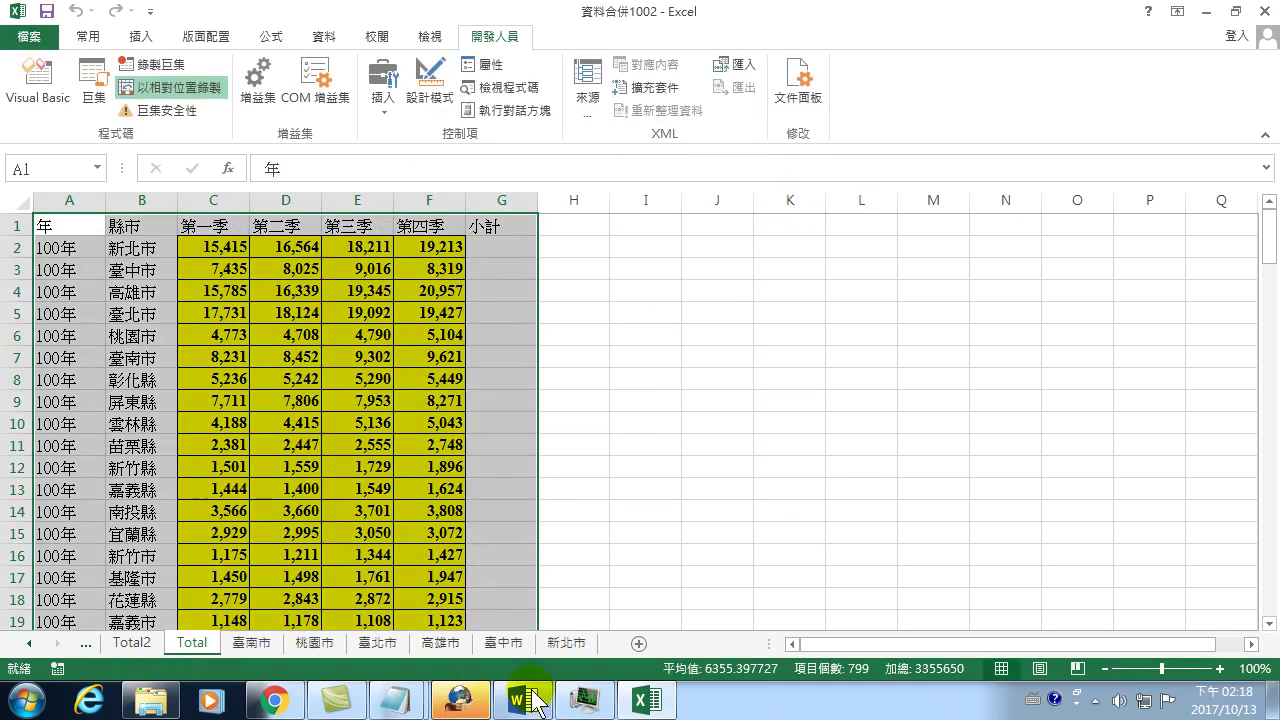